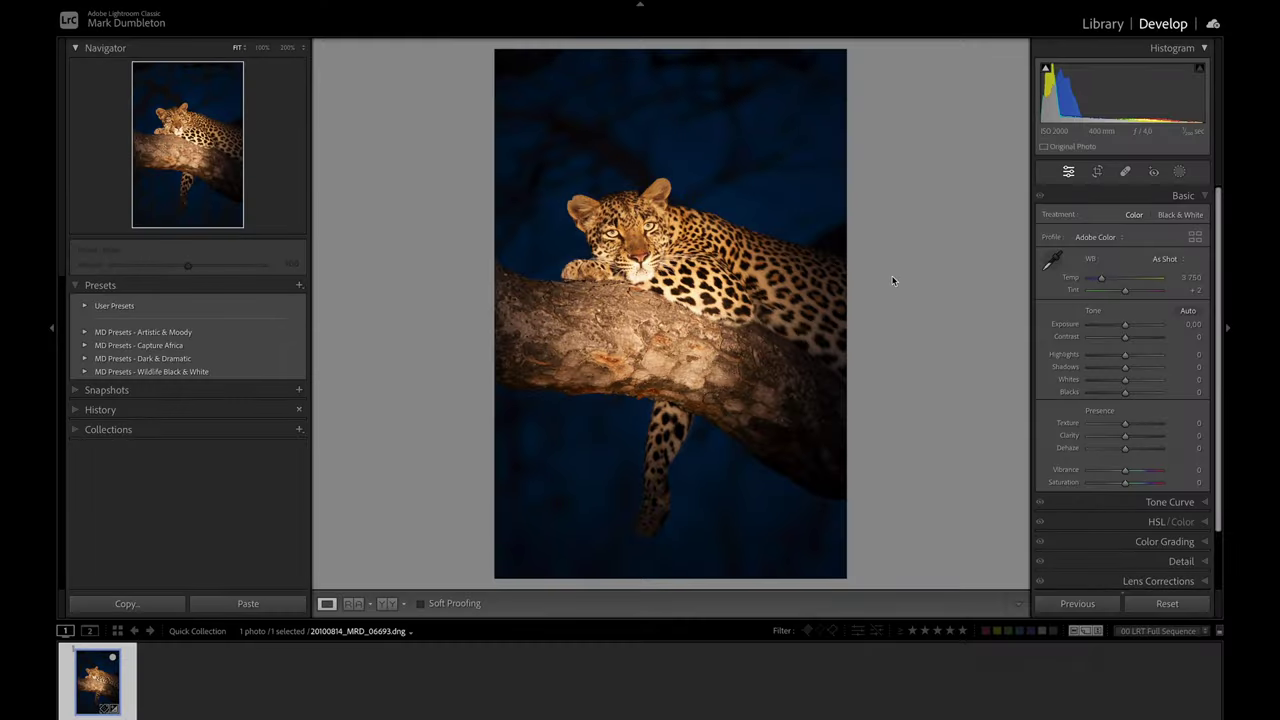
Apply the Adobe Standard profile, then review the Detail and Lens Corrections settings before returning to Basic
{"action": "left_click", "coordinate": [1115, 239]}
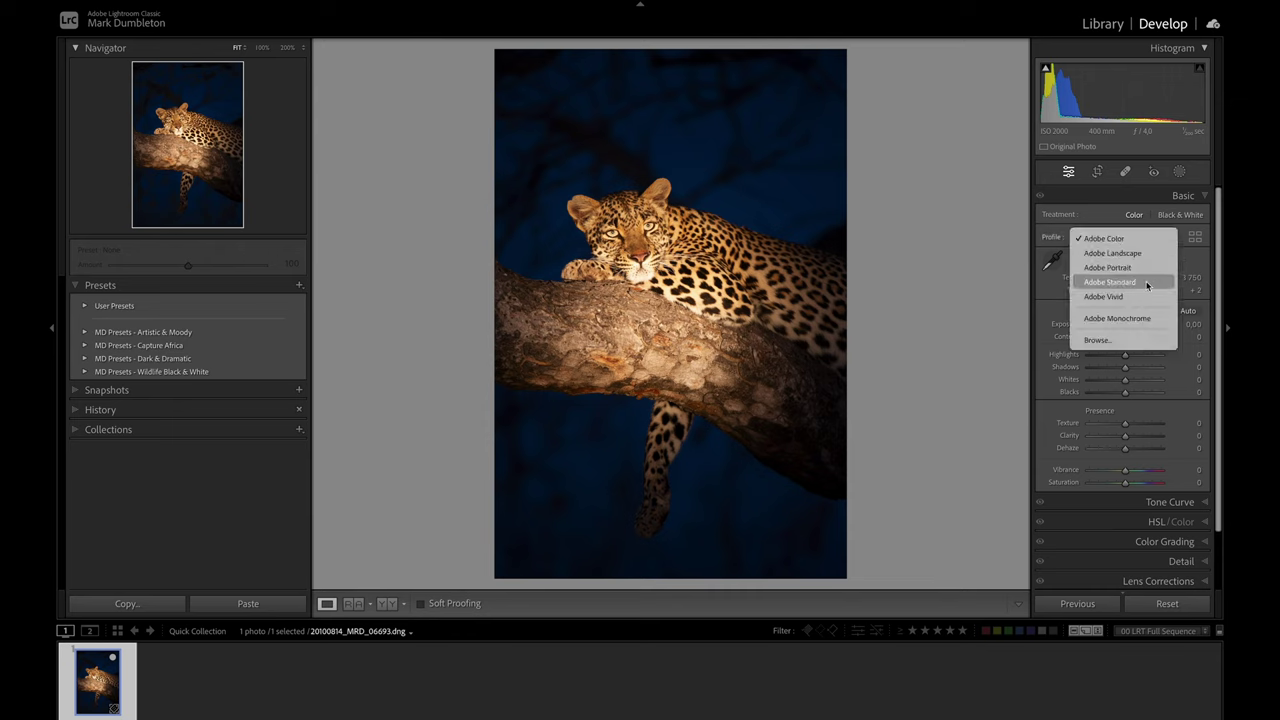
{"action": "left_click", "coordinate": [1145, 282]}
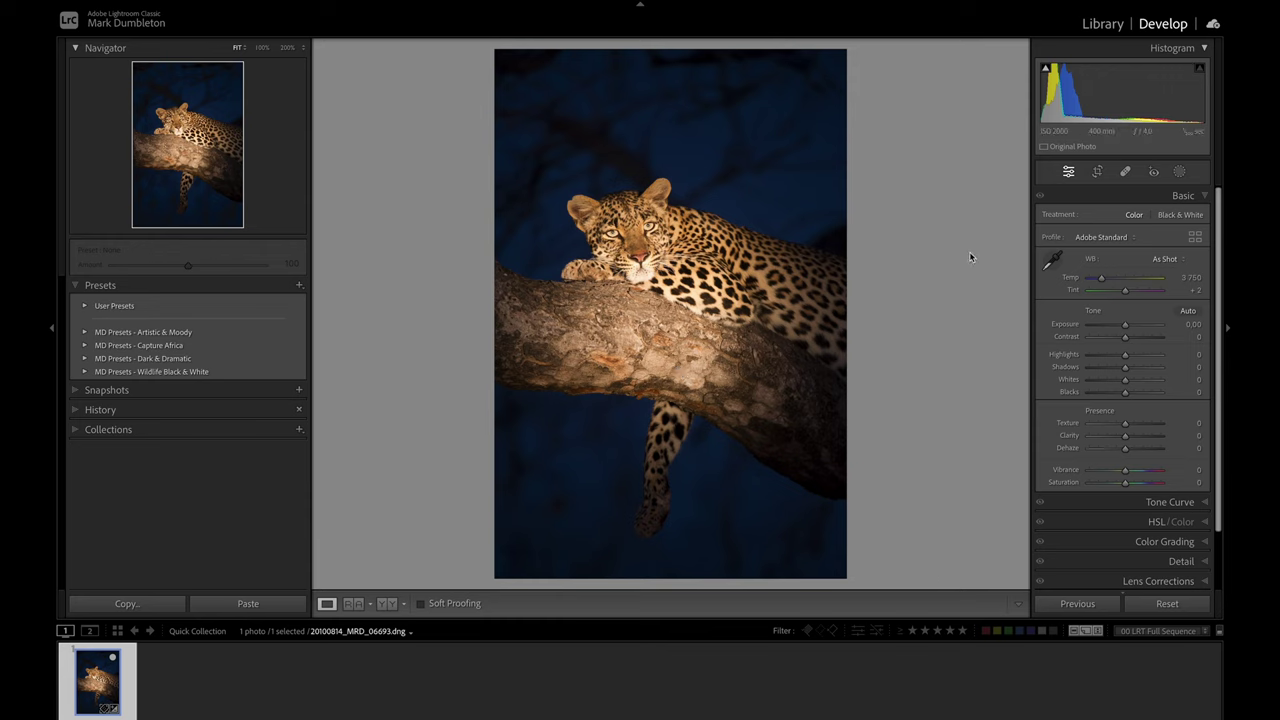
{"action": "scroll", "coordinate": [1170, 500], "scroll_direction": "down", "scroll_amount": 3}
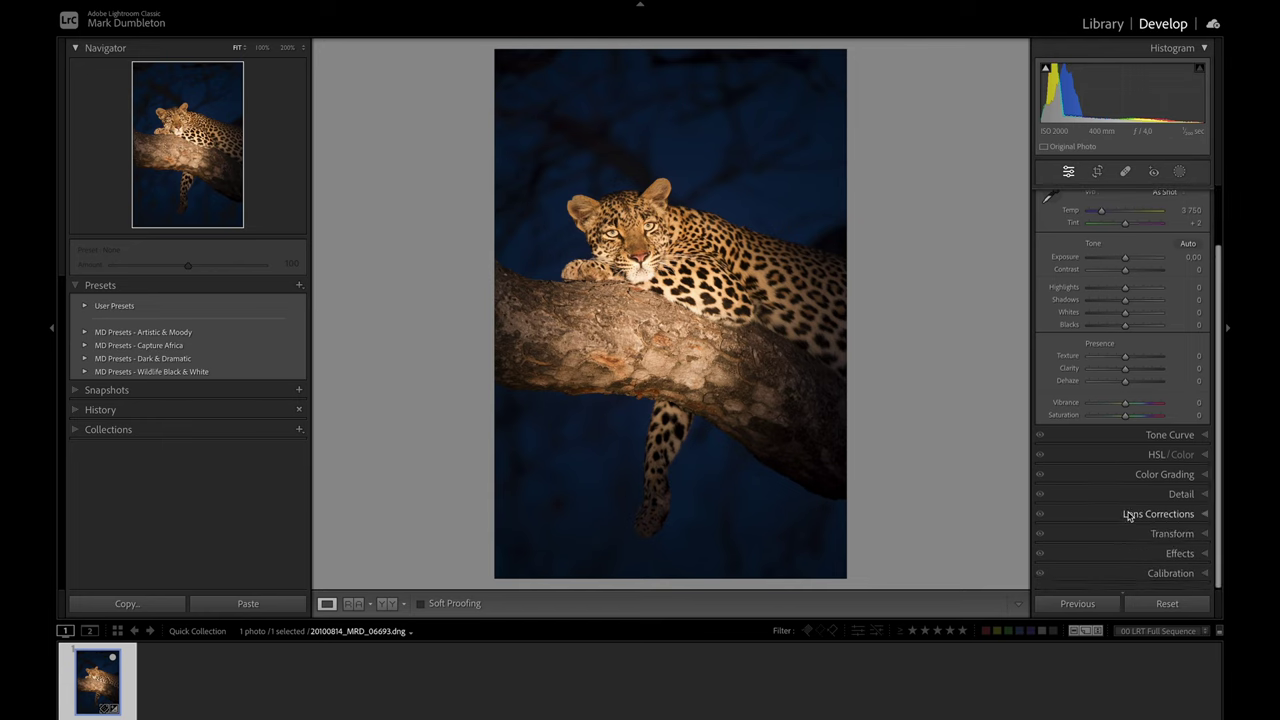
{"action": "left_click", "coordinate": [1181, 492]}
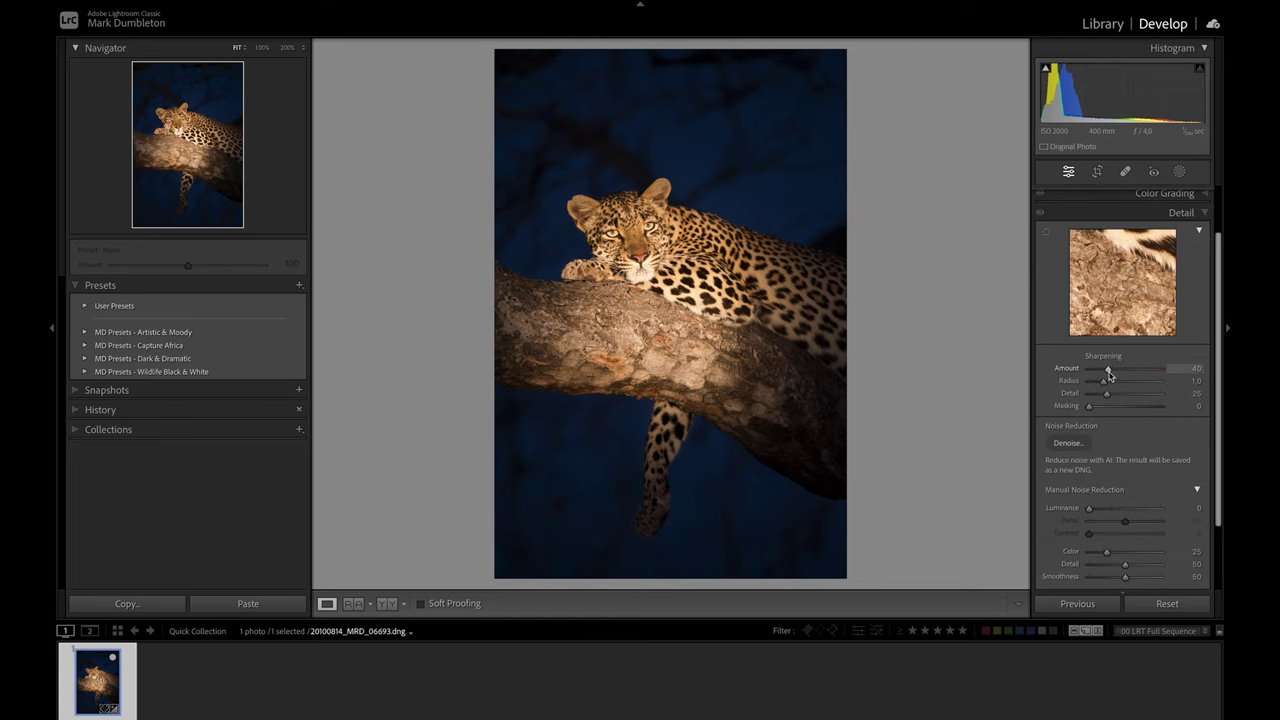
{"action": "scroll", "coordinate": [1151, 503], "scroll_direction": "down", "scroll_amount": 3}
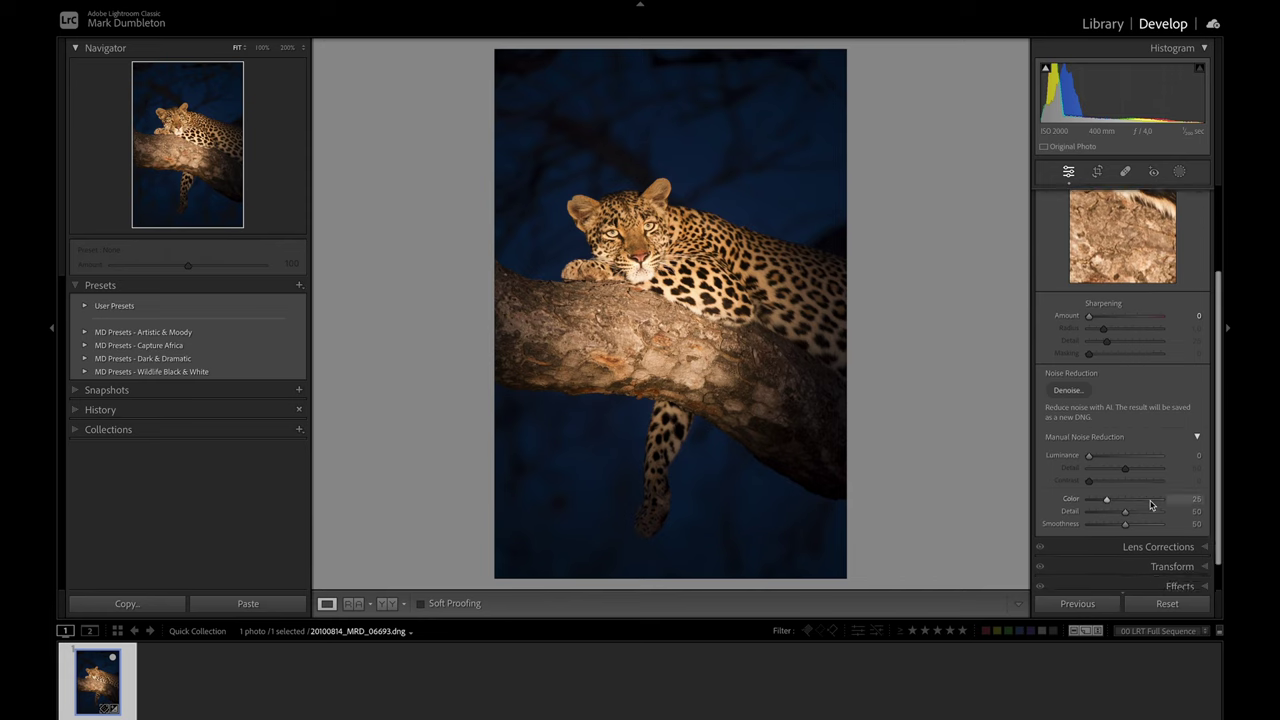
{"action": "left_click", "coordinate": [1160, 513]}
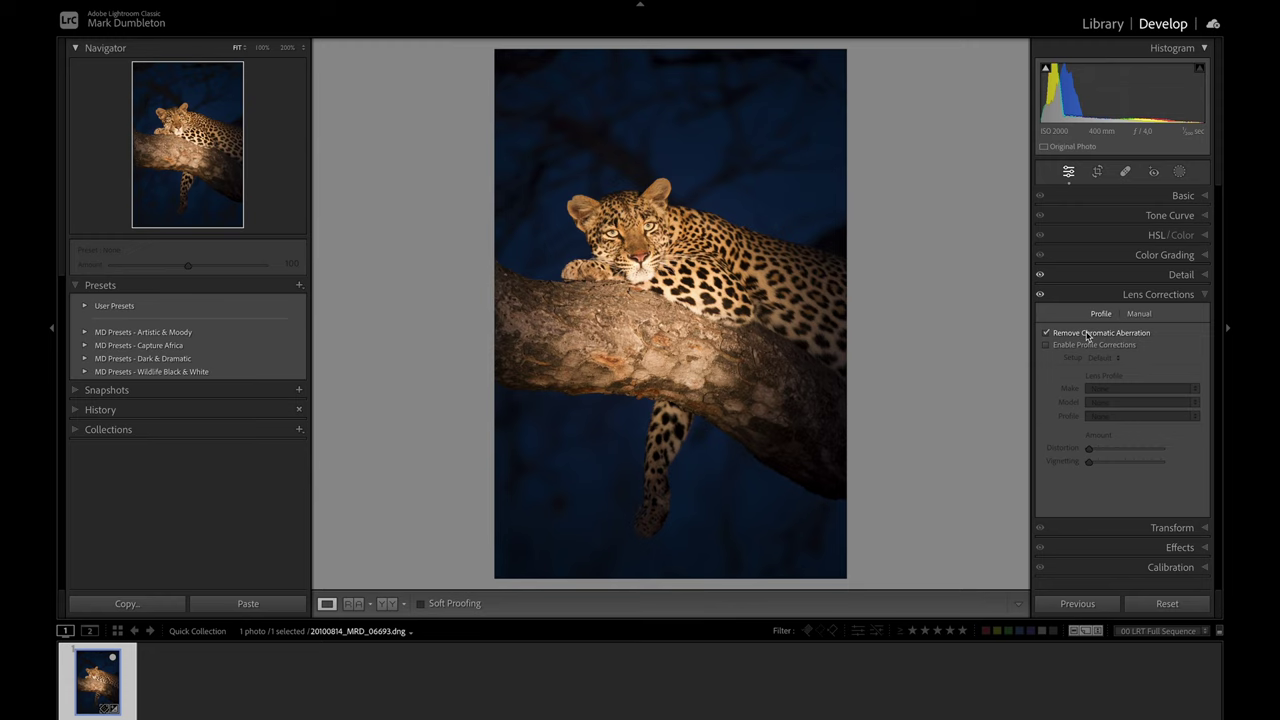
{"action": "left_click", "coordinate": [1182, 196]}
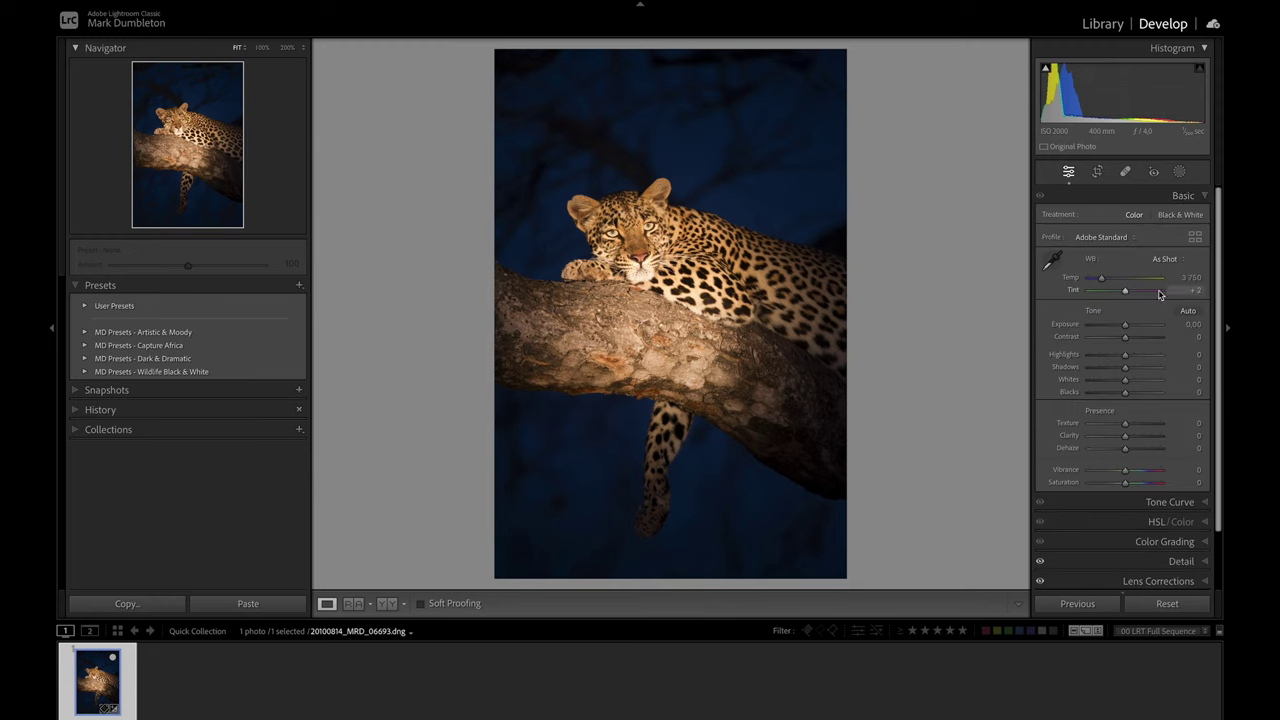
Set Basic sliders to exposure -0.15, highlights -53, shadows +27, blacks +85, saturation -10
{"action": "left_click_drag", "start_coordinate": [1125, 326], "coordinate": [1124, 329]}
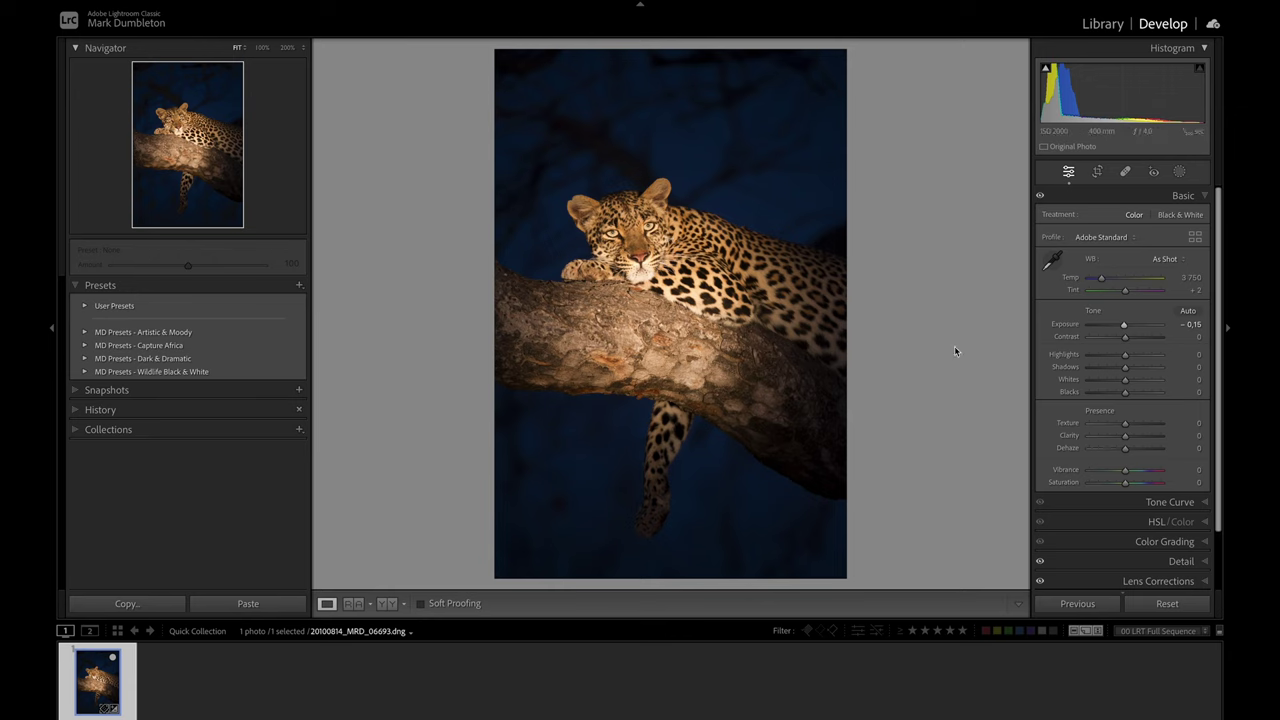
{"action": "mouse_move", "coordinate": [1125, 357]}
{"action": "left_mouse_down"}
{"action": "mouse_move", "coordinate": [1105, 359]}
{"action": "mouse_move", "coordinate": [1134, 371]}
{"action": "left_mouse_up"}
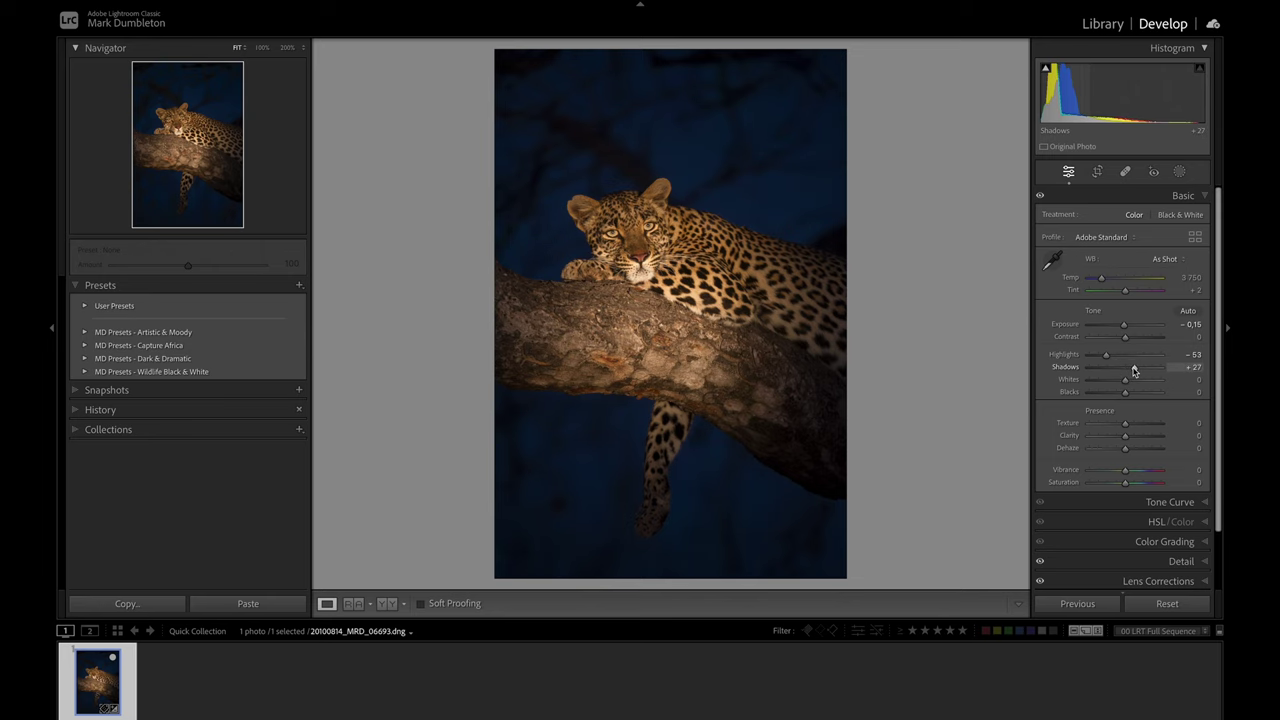
{"action": "left_click_drag", "start_coordinate": [1125, 392], "coordinate": [1155, 395]}
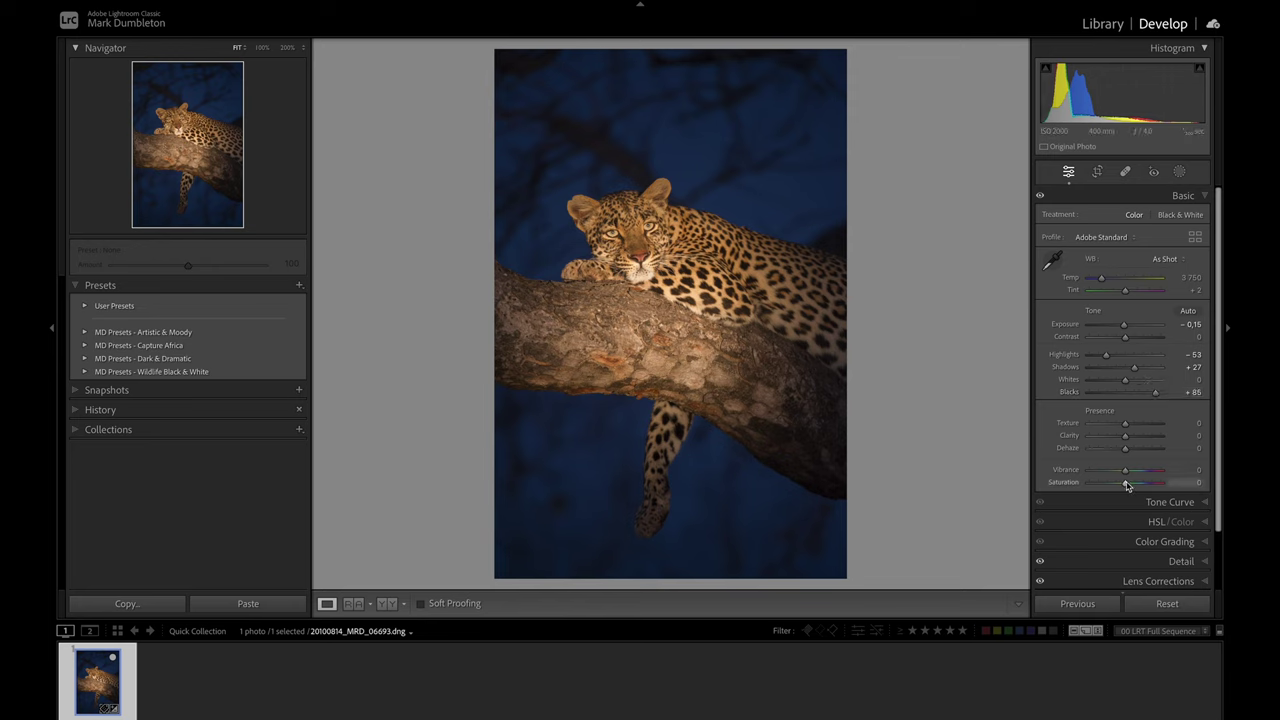
{"action": "left_click_drag", "start_coordinate": [1125, 484], "coordinate": [1122, 486]}
At 200% zoom, add a radial gradient mask over the nose with highlights -60
{"action": "left_click", "coordinate": [1181, 174]}
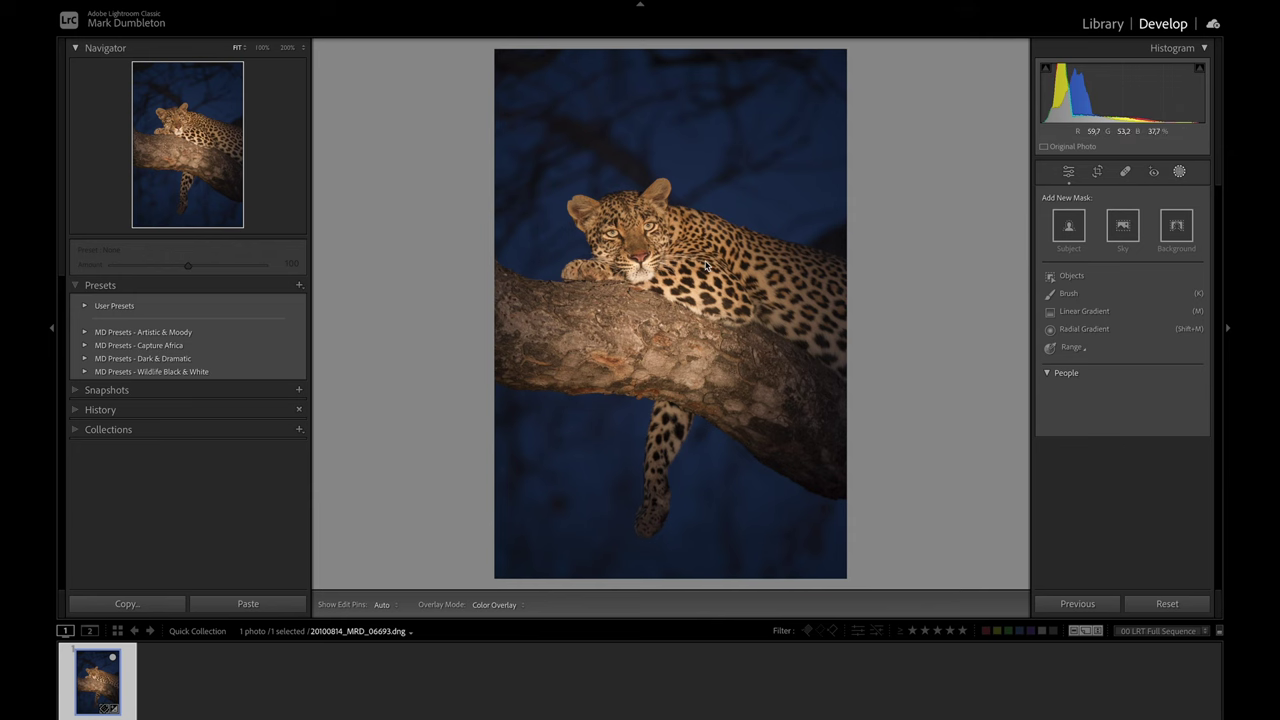
{"action": "left_click", "coordinate": [633, 271]}
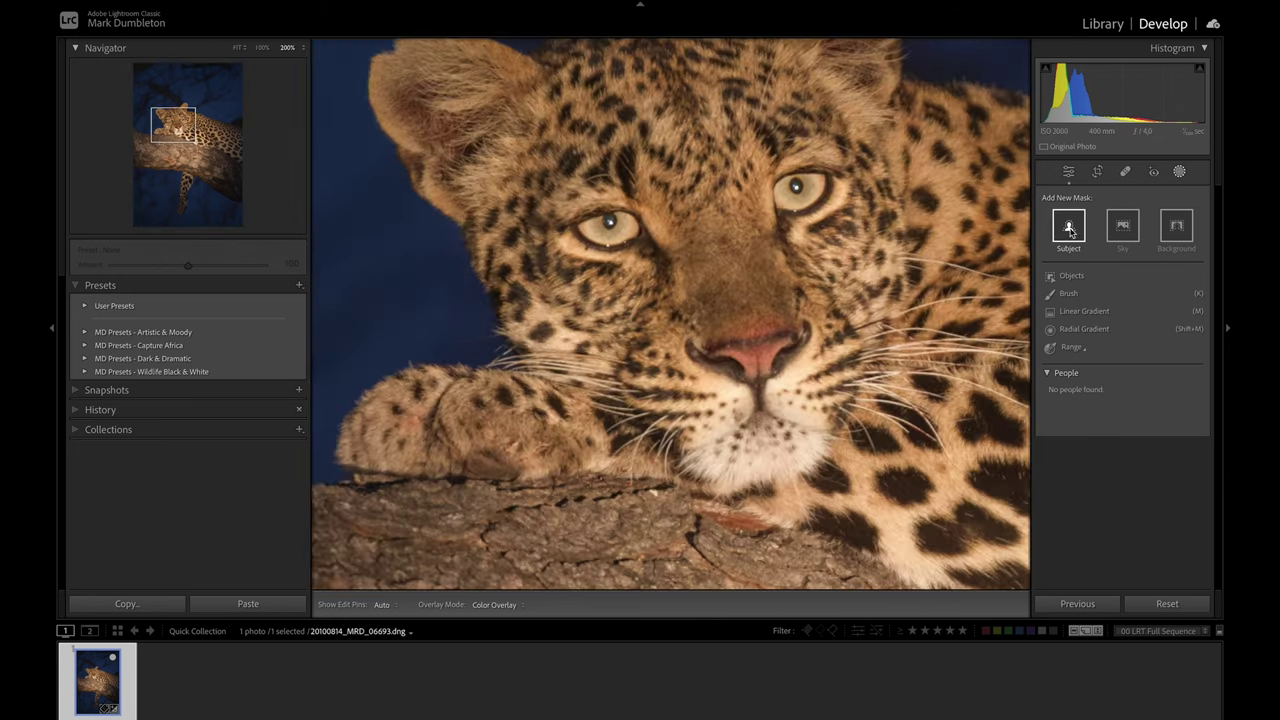
{"action": "left_click", "coordinate": [1065, 329]}
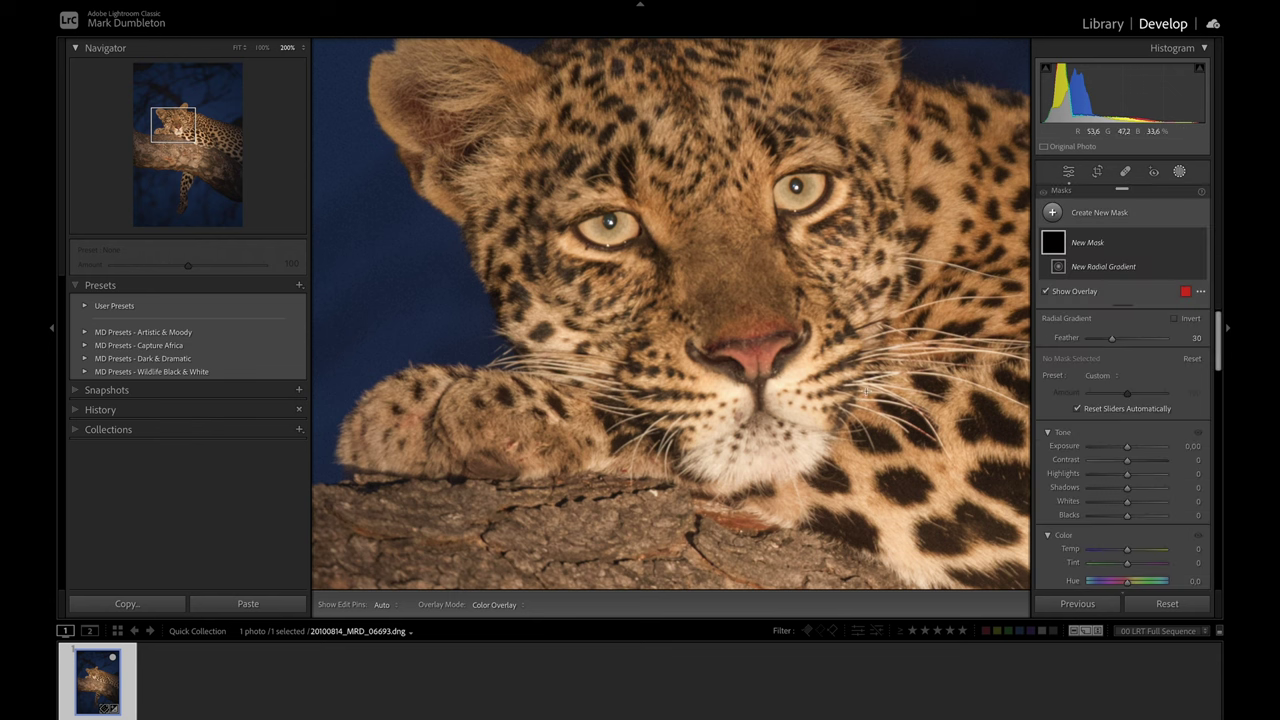
{"action": "left_click_drag", "start_coordinate": [748, 411], "coordinate": [797, 457]}
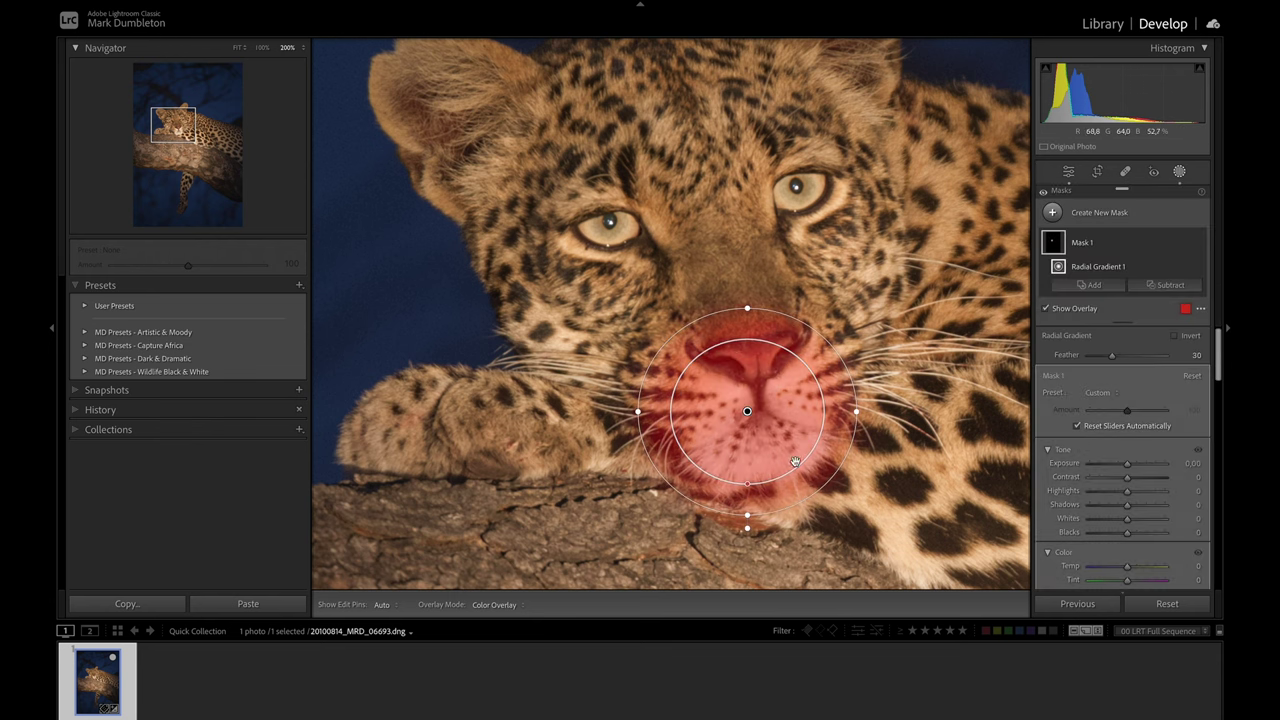
{"action": "left_click", "coordinate": [1127, 492]}
{"action": "left_click_drag", "start_coordinate": [1127, 492], "coordinate": [1105, 499]}
Toggle the nose mask off and on to compare, then fit the whole photo in view
{"action": "left_click", "coordinate": [1199, 245]}
{"action": "left_click", "coordinate": [1199, 245]}
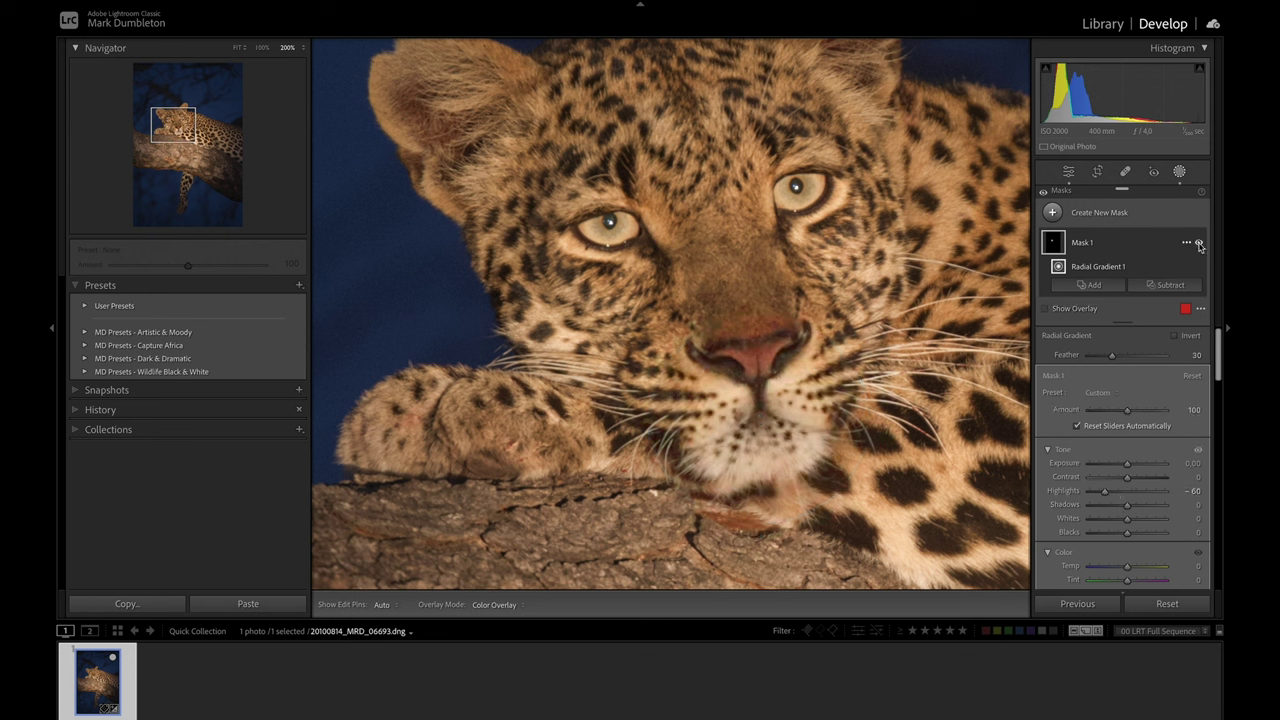
{"action": "left_click", "coordinate": [1199, 245]}
{"action": "left_click", "coordinate": [1199, 245]}
{"action": "key", "text": "z"}
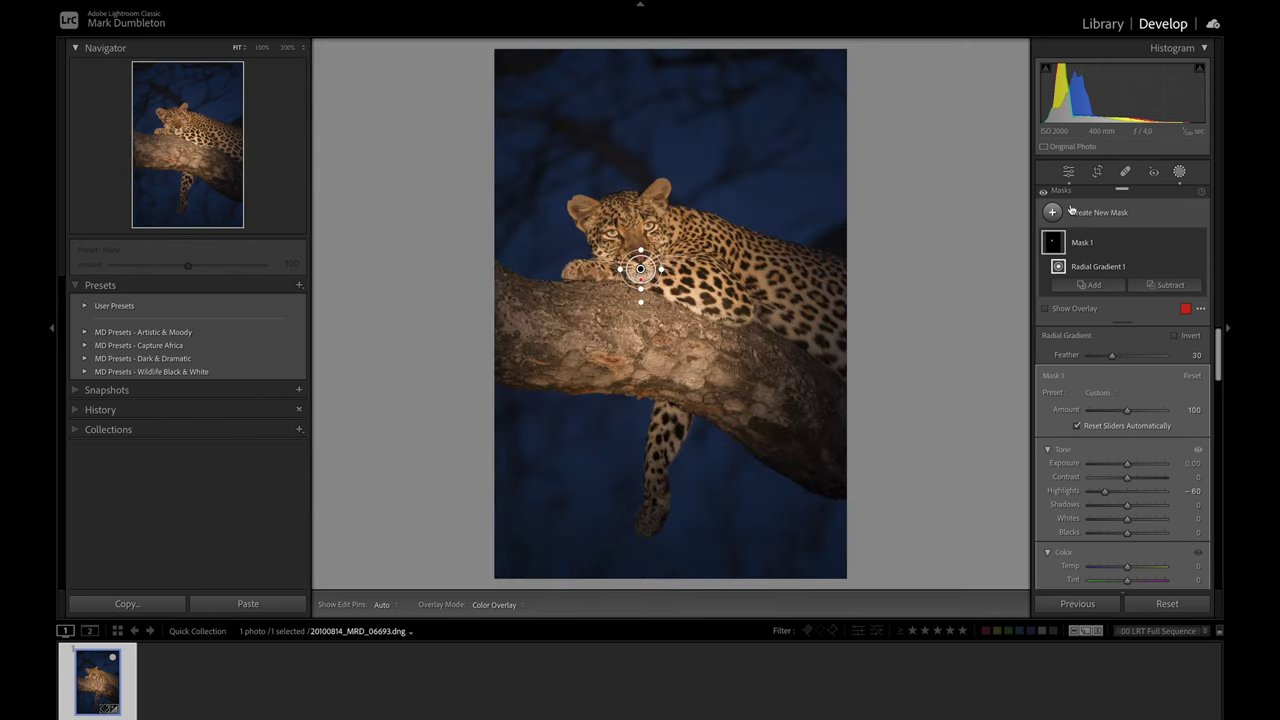
{"action": "left_click", "coordinate": [1052, 212]}
Draw a second radial gradient covering the leopard's head, body and branch
{"action": "left_click", "coordinate": [1097, 368]}
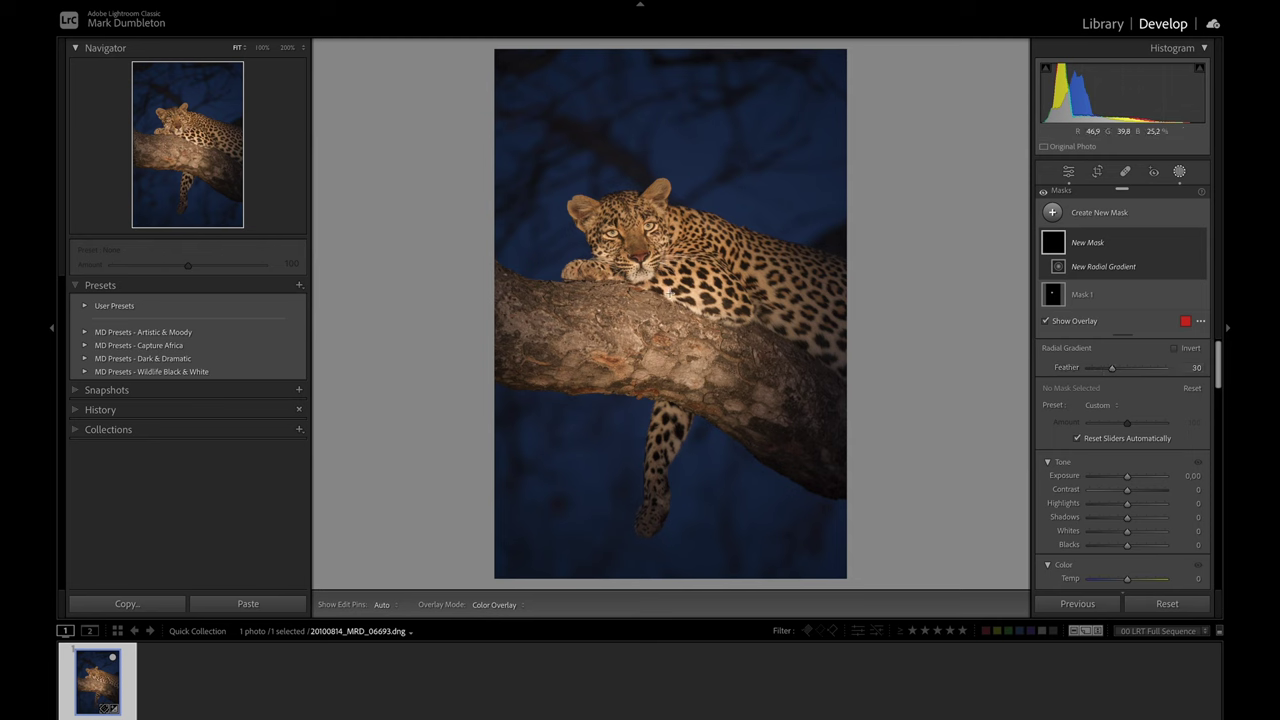
{"action": "left_click_drag", "start_coordinate": [643, 284], "coordinate": [749, 389]}
{"action": "left_click_drag", "start_coordinate": [694, 328], "coordinate": [711, 341]}
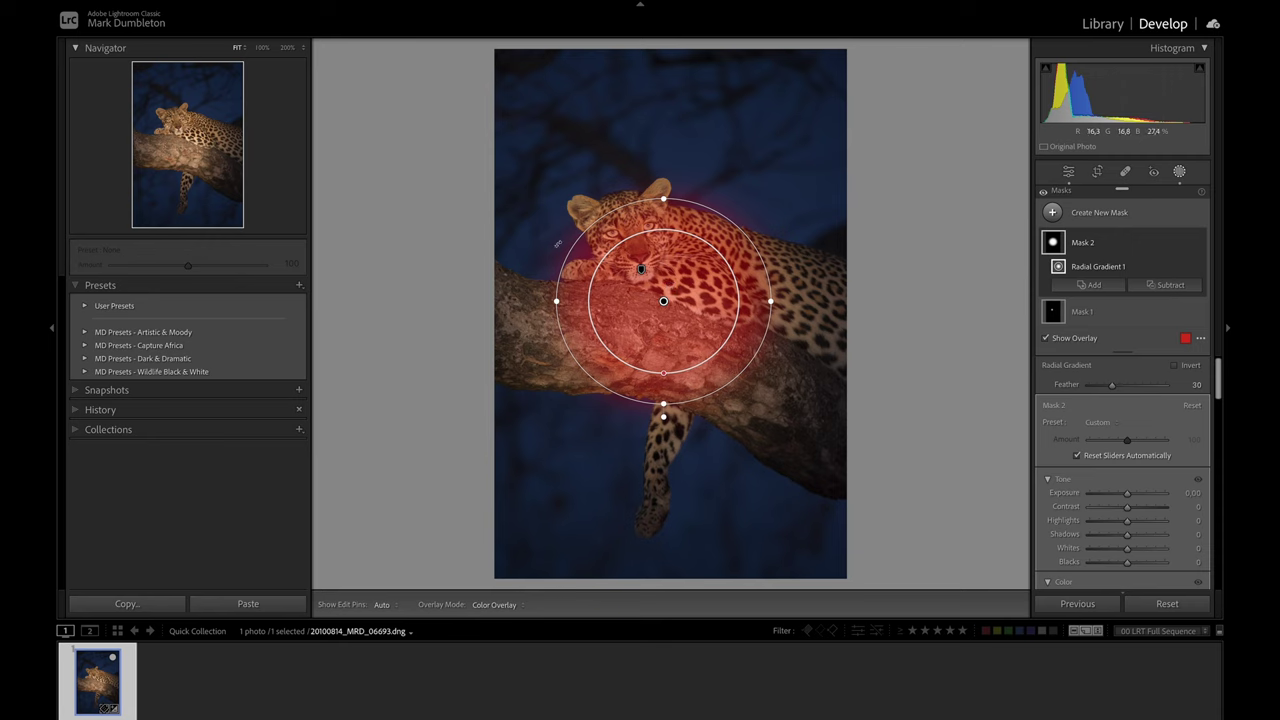
Subtract a sampled colour range from the mask and set its exposure to -0.63
{"action": "left_click", "coordinate": [1167, 288]}
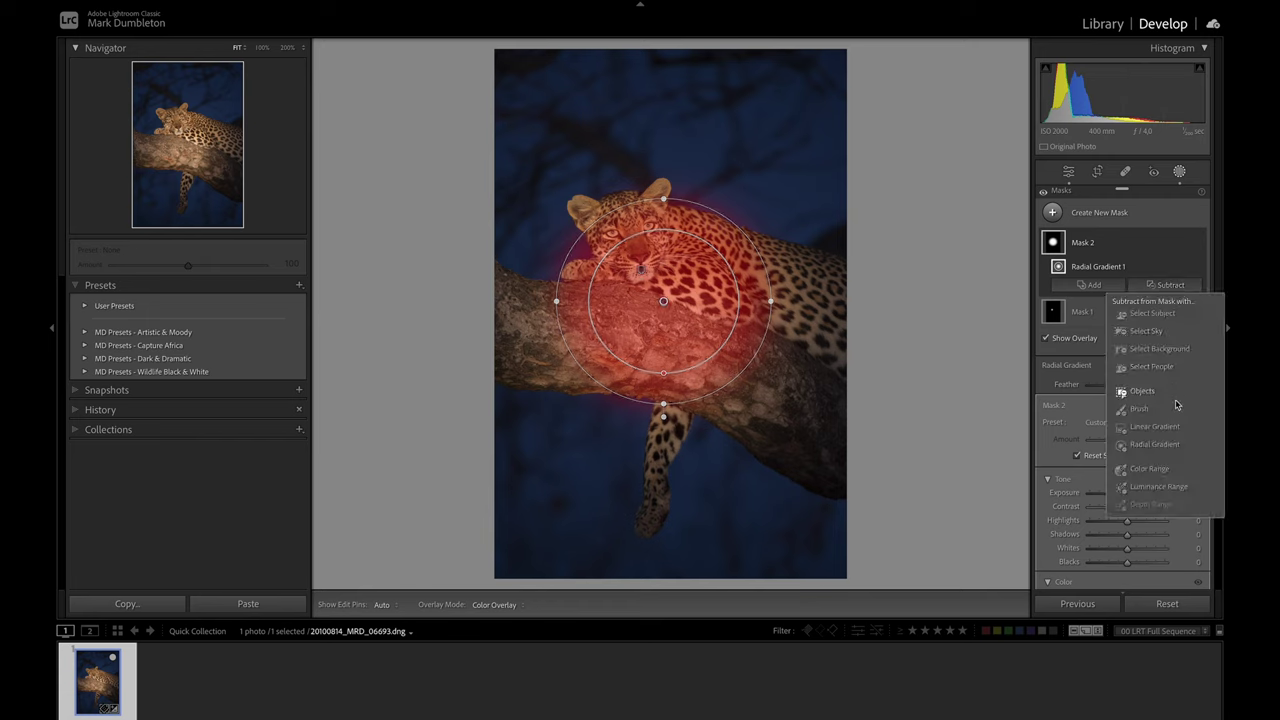
{"action": "left_click", "coordinate": [1157, 472]}
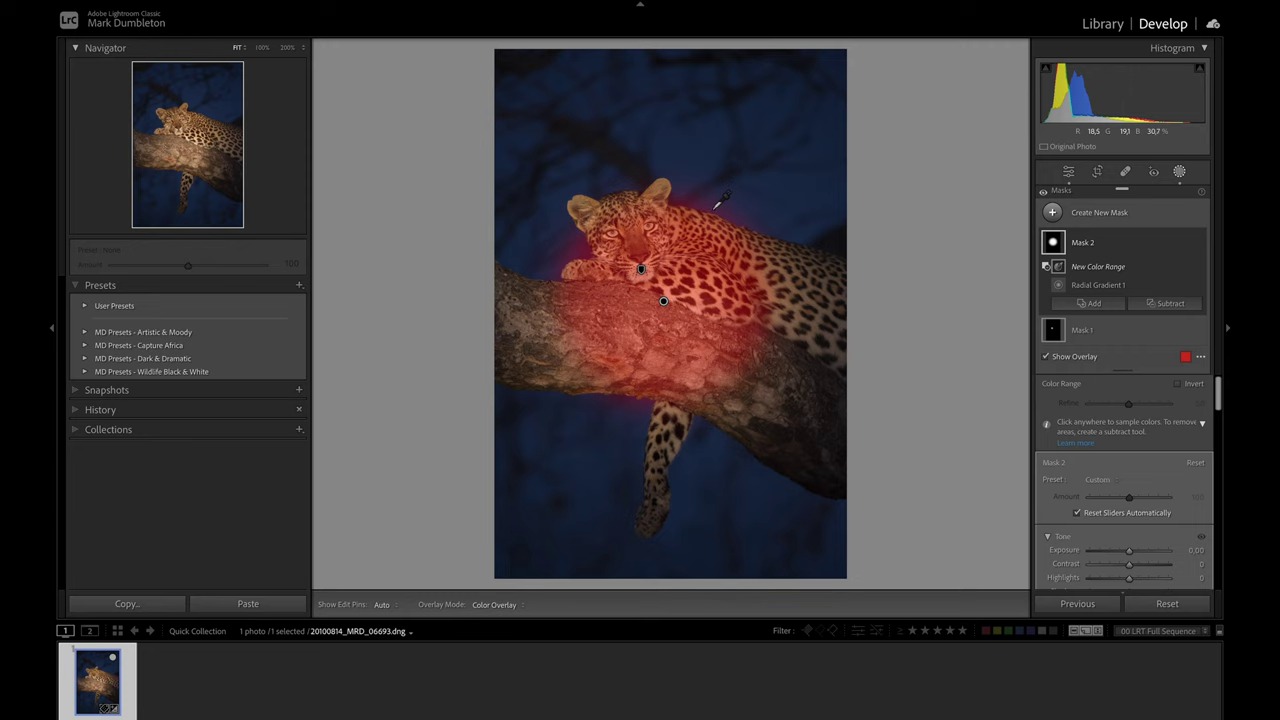
{"action": "left_click", "coordinate": [710, 207]}
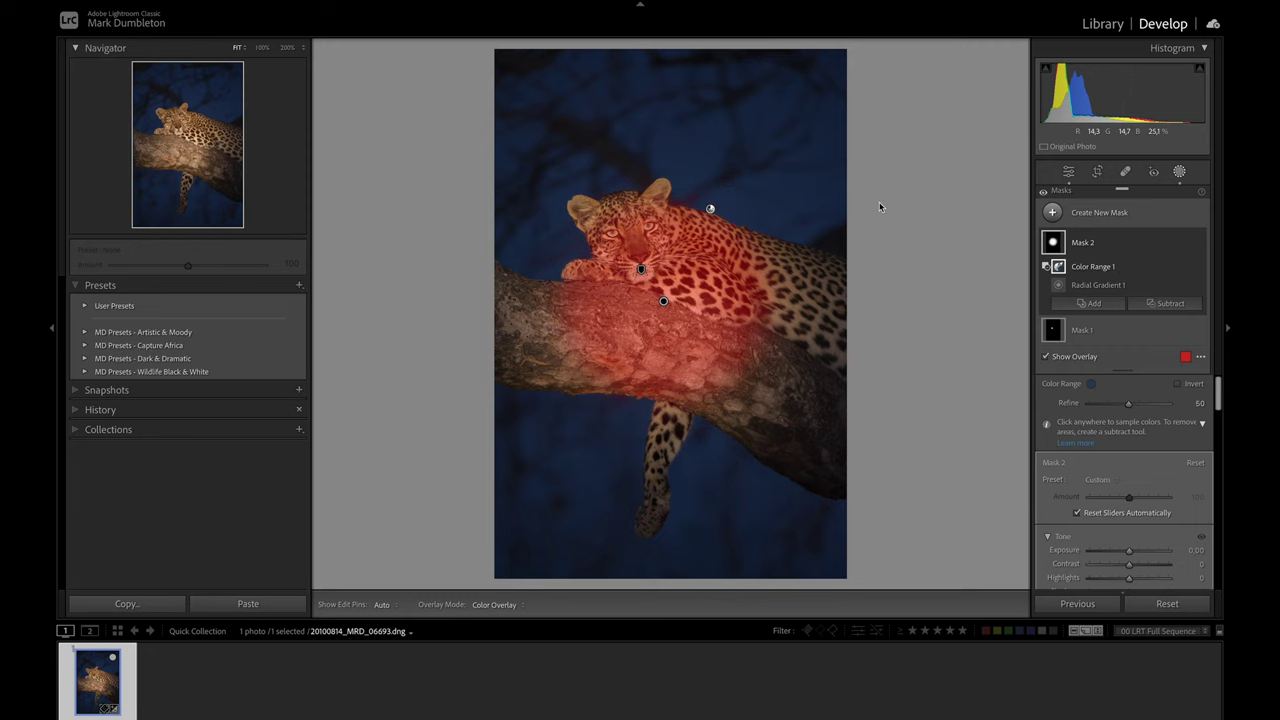
{"action": "scroll", "coordinate": [1130, 467], "scroll_direction": "down", "scroll_amount": 2}
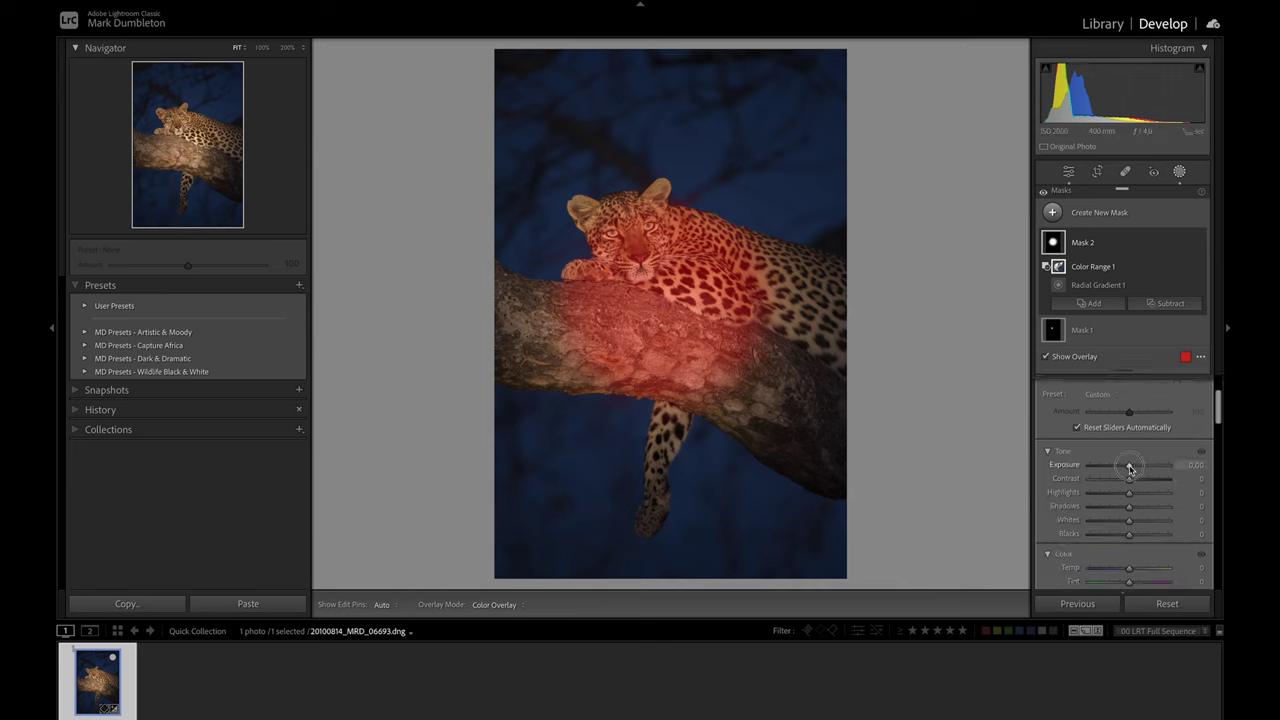
{"action": "left_click_drag", "start_coordinate": [1130, 467], "coordinate": [1122, 469]}
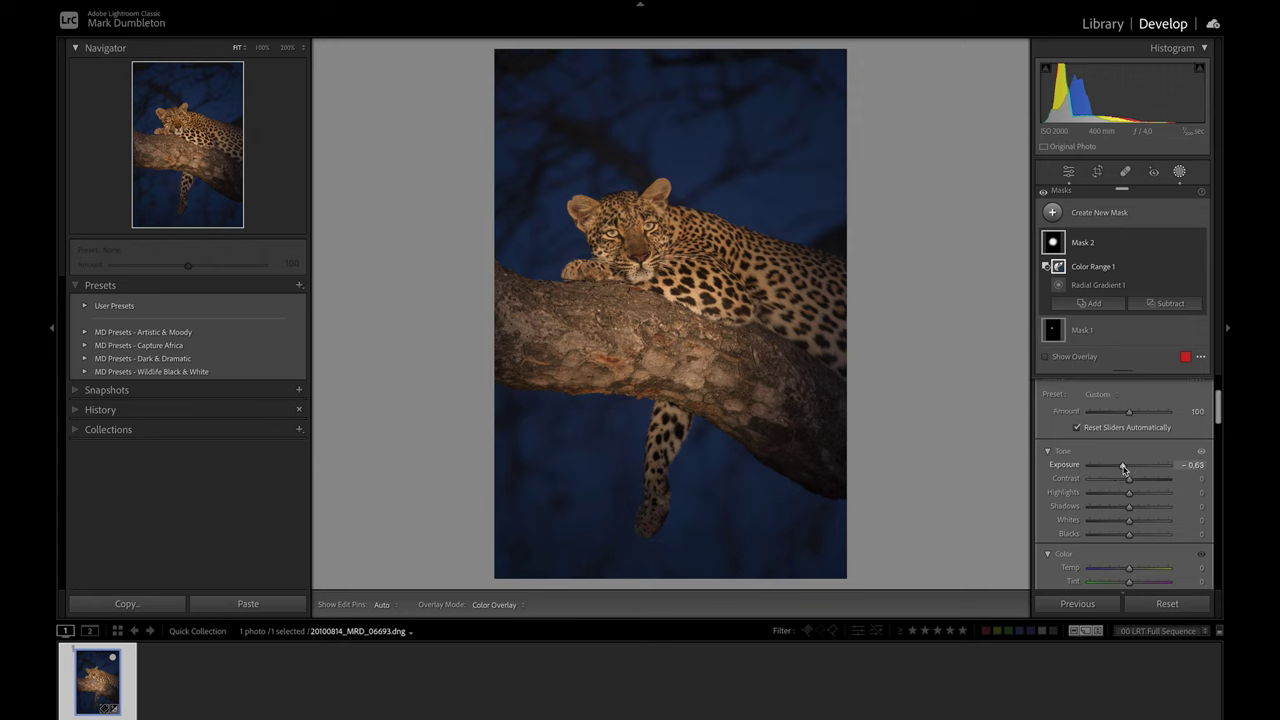
{"action": "key", "text": "shift+w"}
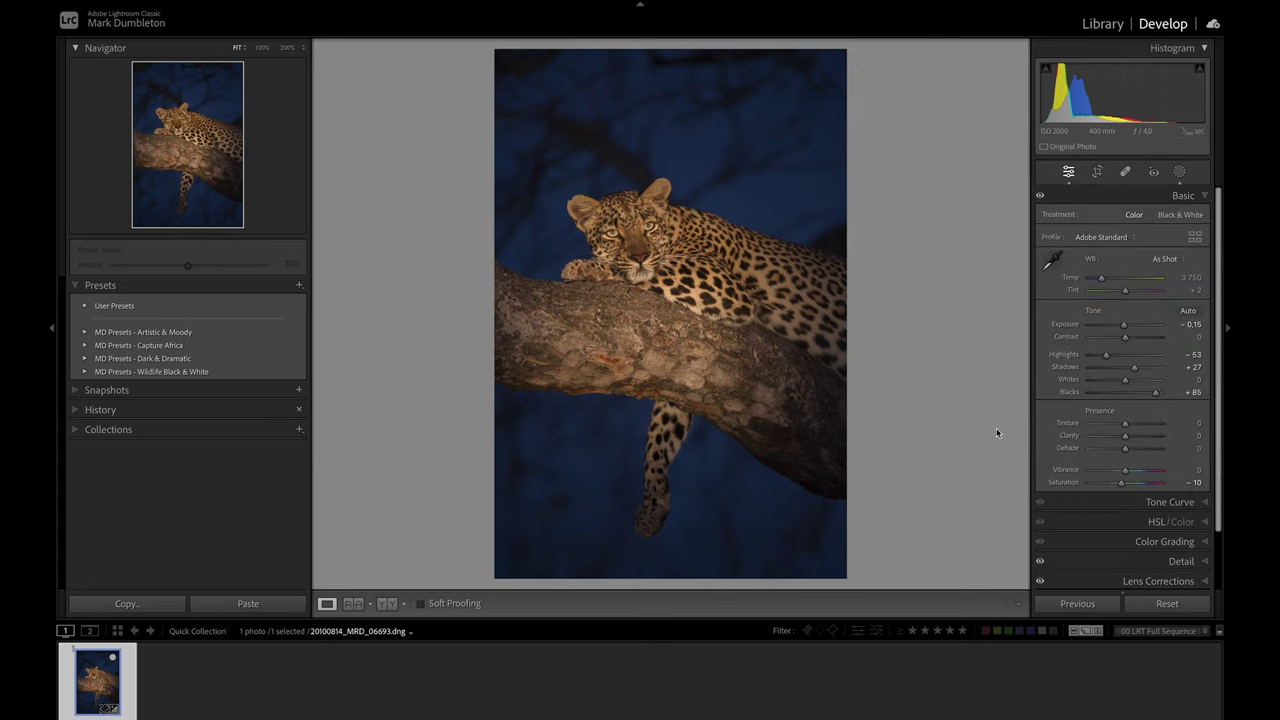
Shift the sky's blue and purple hues with the HSL targeted tool and set orange hue to -11
{"action": "left_click", "coordinate": [1158, 522]}
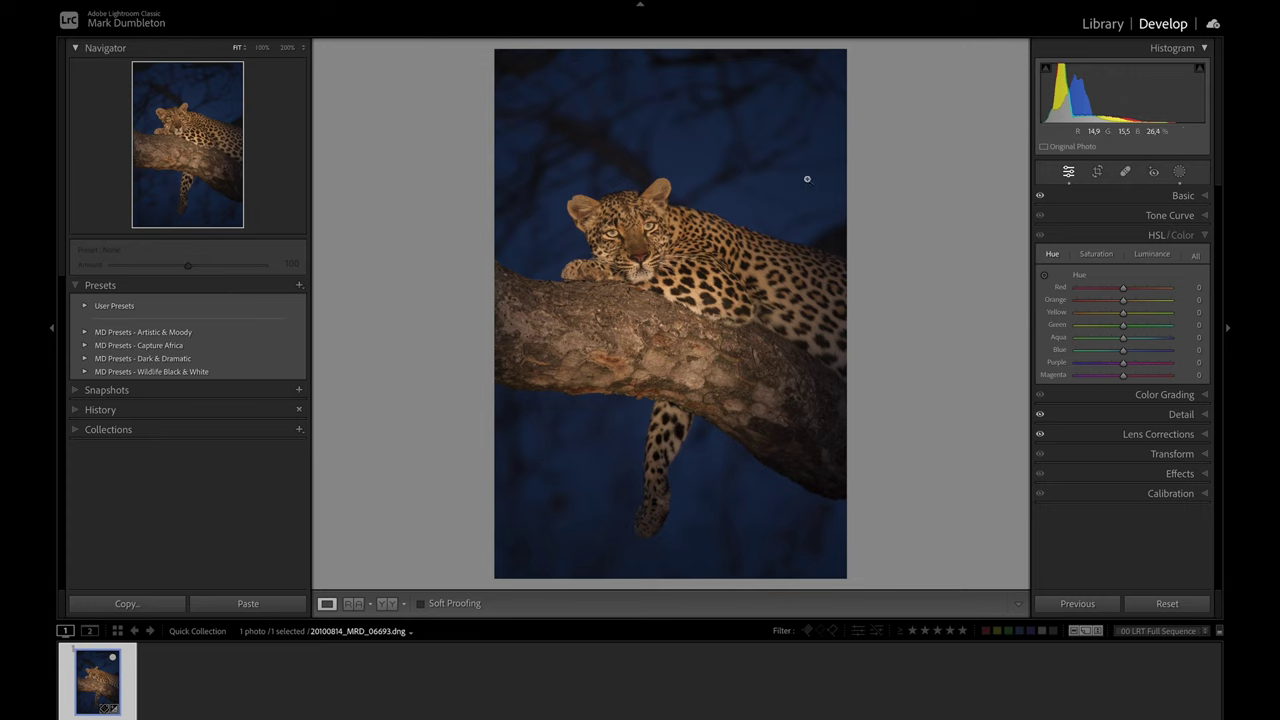
{"action": "left_click", "coordinate": [1044, 274]}
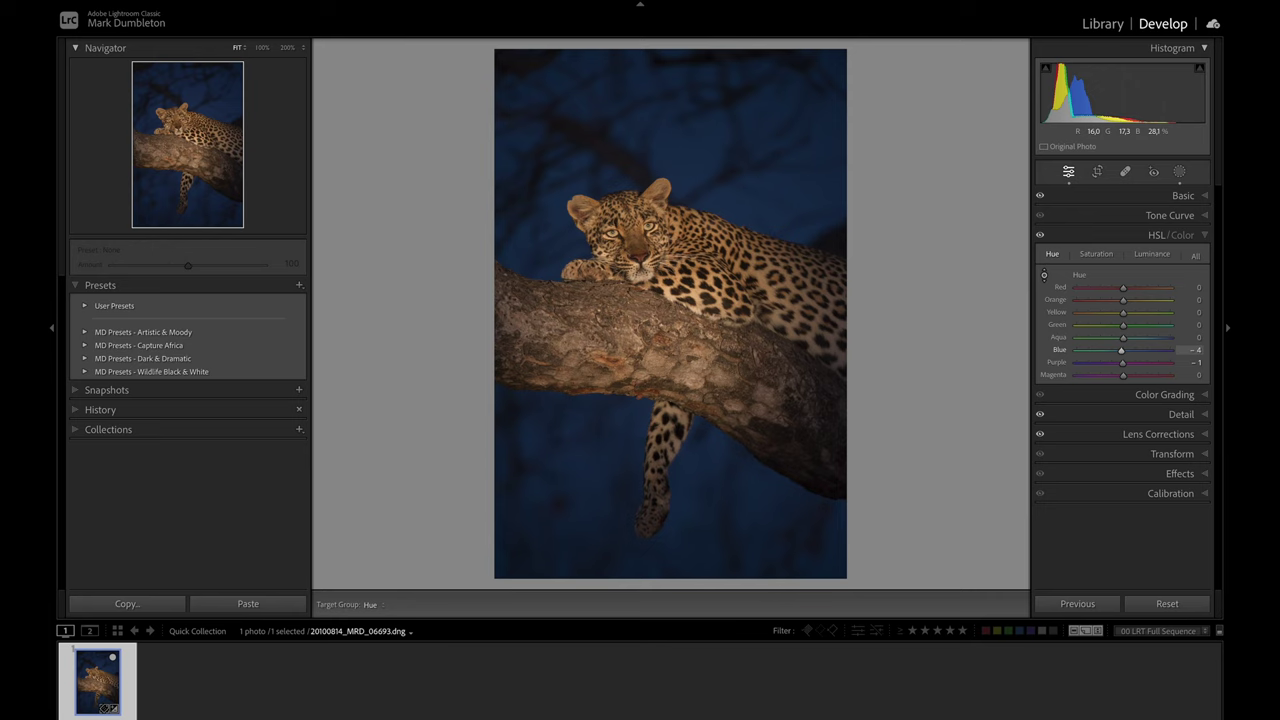
{"action": "left_click_drag", "start_coordinate": [809, 200], "coordinate": [1010, 292]}
{"action": "key", "text": "Down"}
{"action": "key", "text": "Down"}
{"action": "key", "text": "Up"}
{"action": "key", "text": "Down"}
{"action": "key", "text": "Down"}
{"action": "key", "text": "Down"}
{"action": "key", "text": "Down"}
{"action": "key", "text": "Down"}
{"action": "key", "text": "Down"}
{"action": "key", "text": "Down"}
{"action": "key", "text": "Down"}
{"action": "key", "text": "Up"}
{"action": "key", "text": "Up"}
{"action": "key", "text": "Up"}
{"action": "key", "text": "Up"}
{"action": "key", "text": "Up"}
{"action": "key", "text": "Up"}
{"action": "left_click_drag", "start_coordinate": [1123, 300], "coordinate": [1123, 356]}
Set orange saturation +5 and blue saturation -11, then brighten sky luminance to Blue +3, Purple +1
{"action": "left_click", "coordinate": [1099, 254]}
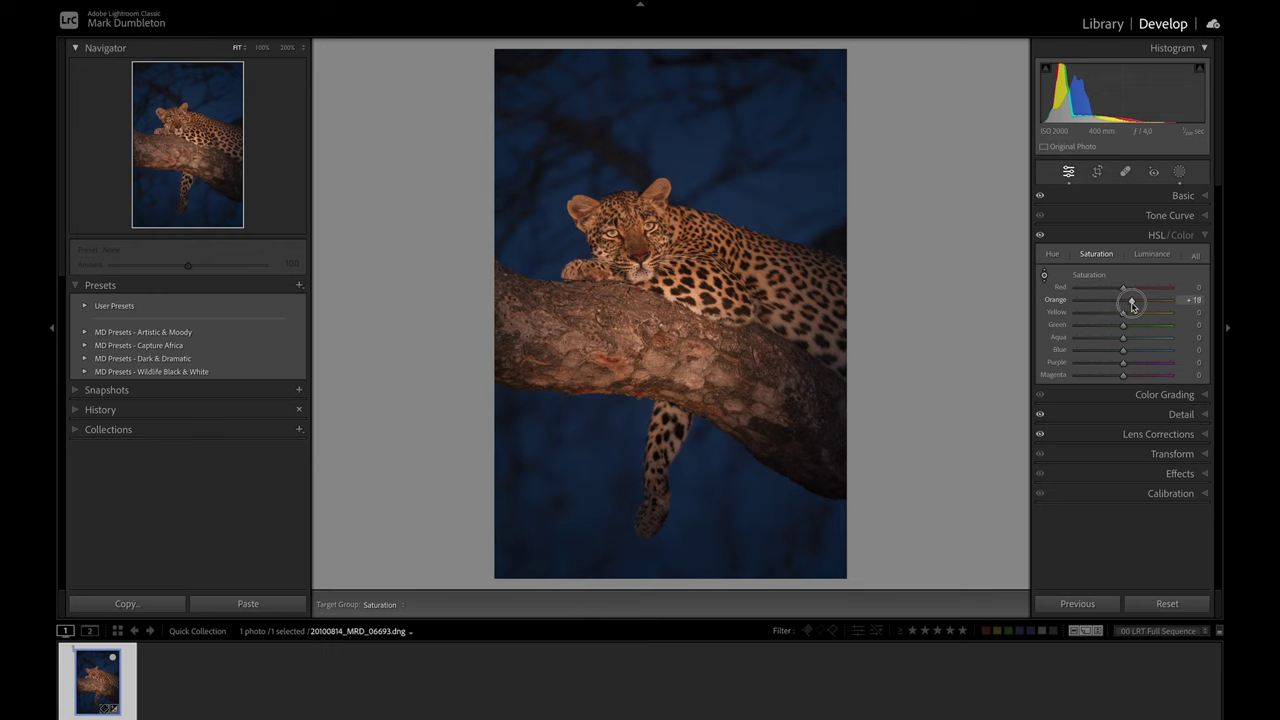
{"action": "left_click_drag", "start_coordinate": [1133, 306], "coordinate": [1128, 306]}
{"action": "left_click_drag", "start_coordinate": [1123, 352], "coordinate": [1121, 356]}
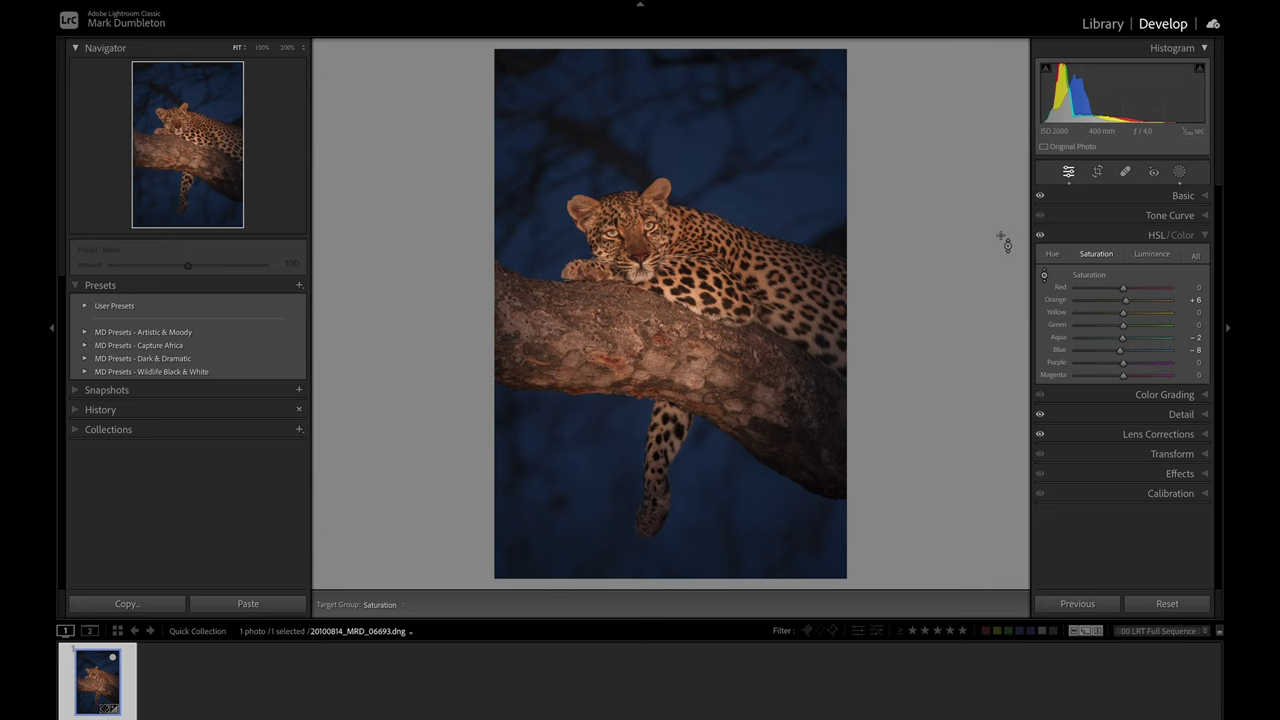
{"action": "left_click", "coordinate": [1149, 255]}
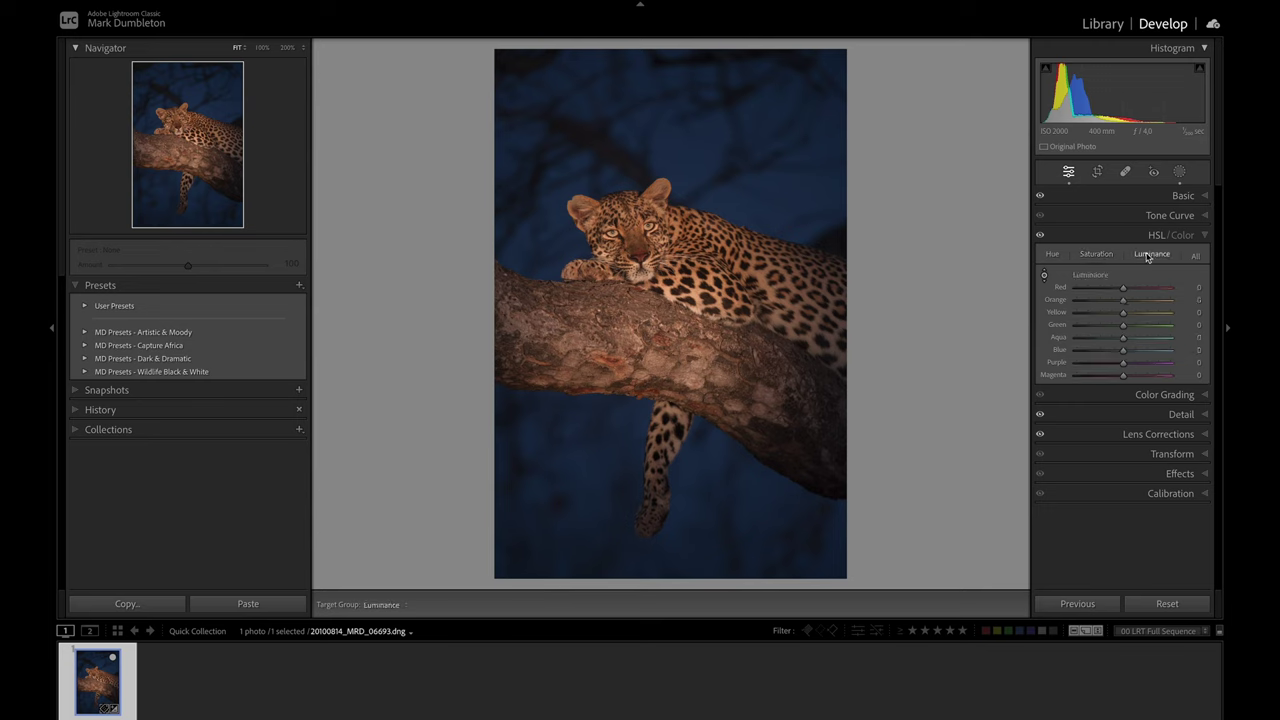
{"action": "mouse_move", "coordinate": [800, 194]}
{"action": "left_mouse_down"}
{"action": "mouse_move", "coordinate": [800, 168]}
{"action": "mouse_move", "coordinate": [808, 210]}
{"action": "left_mouse_up"}
Create a third mask selecting the leopard and branch with the Objects tool
{"action": "key", "text": "Escape"}
{"action": "left_click", "coordinate": [1181, 172]}
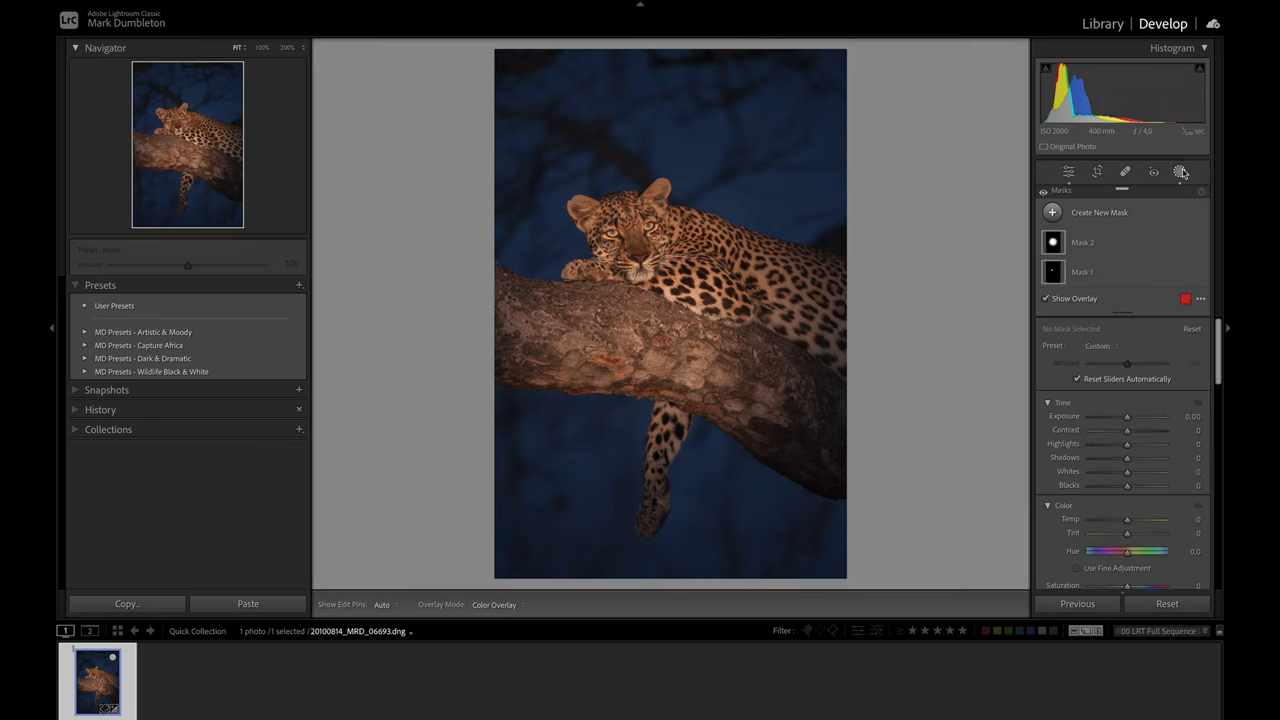
{"action": "left_click", "coordinate": [1052, 214]}
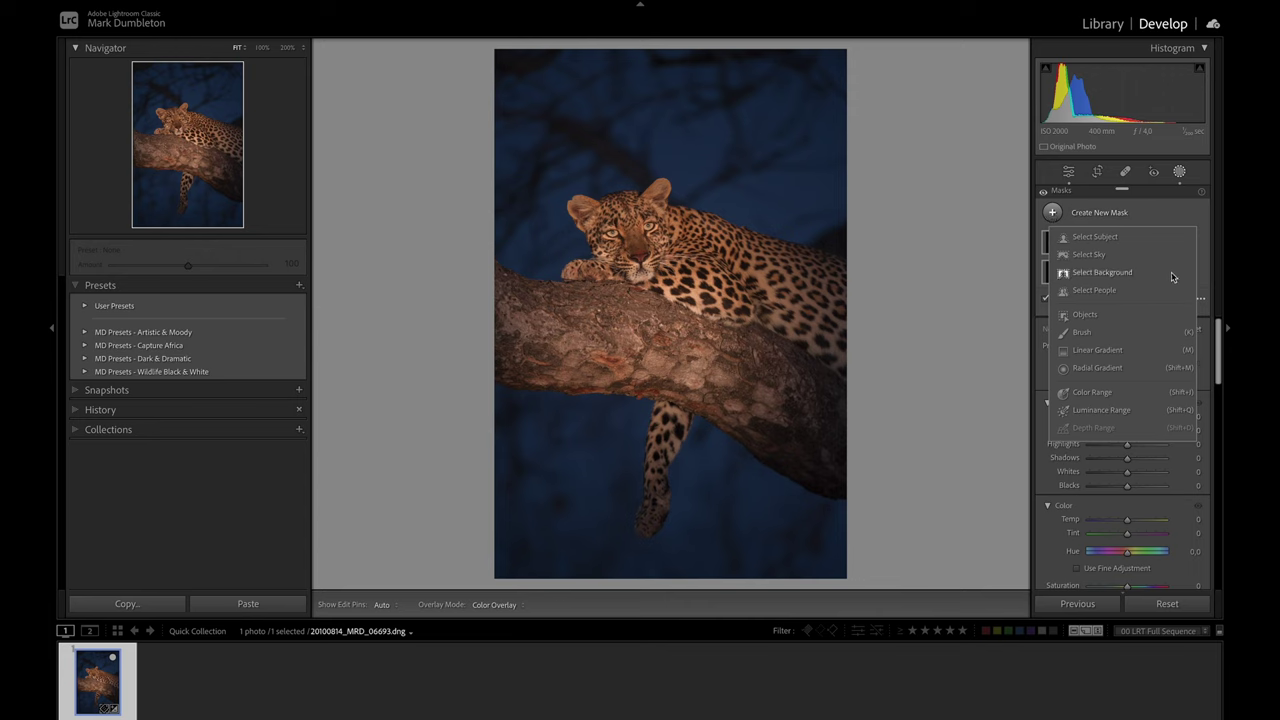
{"action": "left_click", "coordinate": [1078, 315]}
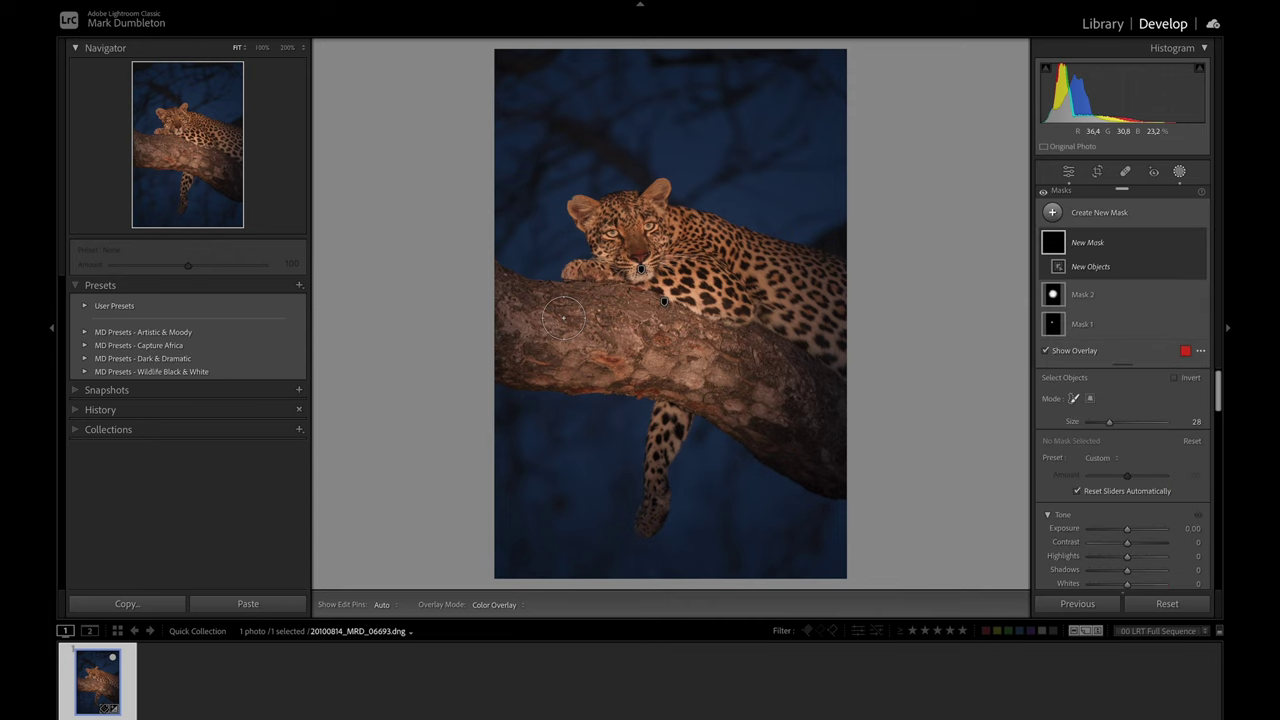
{"action": "mouse_move", "coordinate": [551, 298]}
{"action": "left_mouse_down"}
{"action": "mouse_move", "coordinate": [493, 276]}
{"action": "mouse_move", "coordinate": [507, 370]}
{"action": "mouse_move", "coordinate": [663, 391]}
{"action": "mouse_move", "coordinate": [643, 521]}
{"action": "mouse_move", "coordinate": [692, 407]}
{"action": "mouse_move", "coordinate": [833, 482]}
{"action": "mouse_move", "coordinate": [850, 280]}
{"action": "mouse_move", "coordinate": [719, 235]}
{"action": "mouse_move", "coordinate": [660, 196]}
{"action": "mouse_move", "coordinate": [577, 210]}
{"action": "mouse_move", "coordinate": [607, 270]}
{"action": "mouse_move", "coordinate": [575, 277]}
{"action": "mouse_move", "coordinate": [537, 314]}
{"action": "mouse_move", "coordinate": [534, 340]}
{"action": "mouse_move", "coordinate": [693, 366]}
{"action": "mouse_move", "coordinate": [729, 392]}
{"action": "mouse_move", "coordinate": [669, 378]}
{"action": "mouse_move", "coordinate": [823, 443]}
{"action": "mouse_move", "coordinate": [827, 304]}
{"action": "mouse_move", "coordinate": [629, 223]}
{"action": "mouse_move", "coordinate": [619, 266]}
{"action": "mouse_move", "coordinate": [573, 324]}
{"action": "mouse_move", "coordinate": [655, 265]}
{"action": "mouse_move", "coordinate": [804, 292]}
{"action": "mouse_move", "coordinate": [805, 377]}
{"action": "mouse_move", "coordinate": [781, 400]}
{"action": "mouse_move", "coordinate": [618, 318]}
{"action": "mouse_move", "coordinate": [660, 285]}
{"action": "mouse_move", "coordinate": [775, 310]}
{"action": "mouse_move", "coordinate": [785, 365]}
{"action": "mouse_move", "coordinate": [655, 304]}
{"action": "left_mouse_up"}
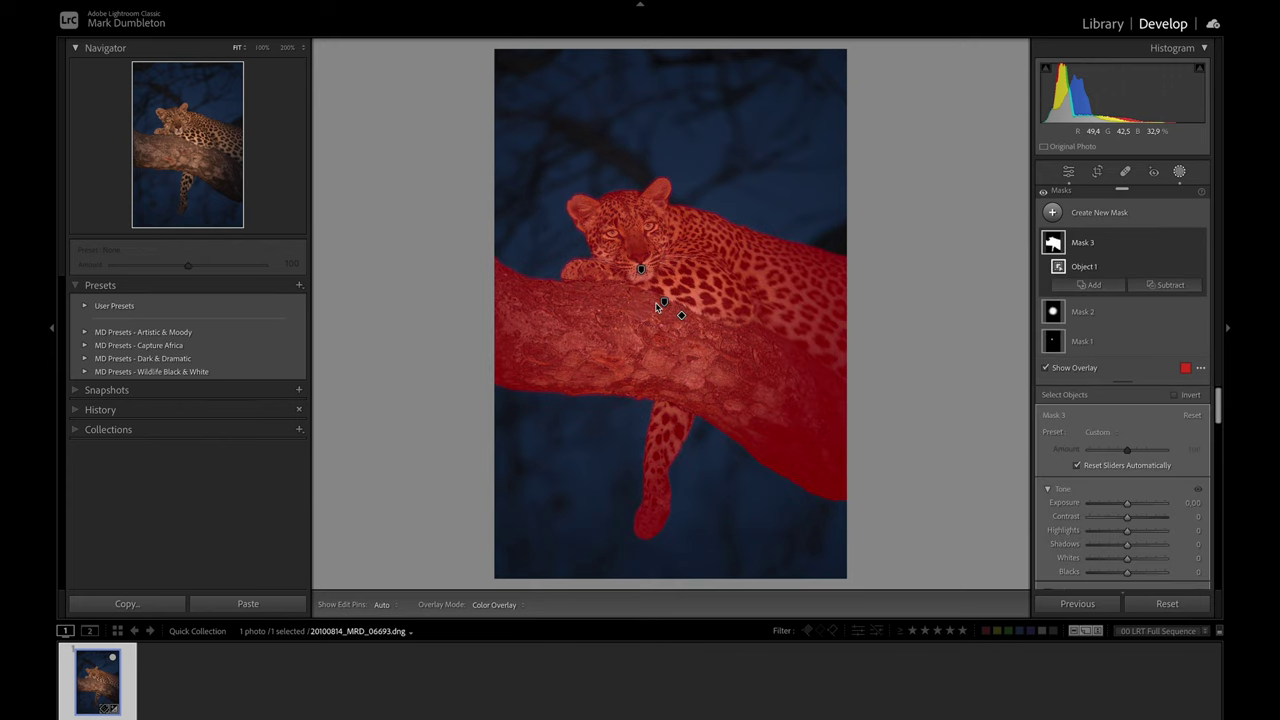
Give the subject mask exposure +0.18, clarity +14 and saturation +2, with the overlay hidden
{"action": "left_click", "coordinate": [1127, 504]}
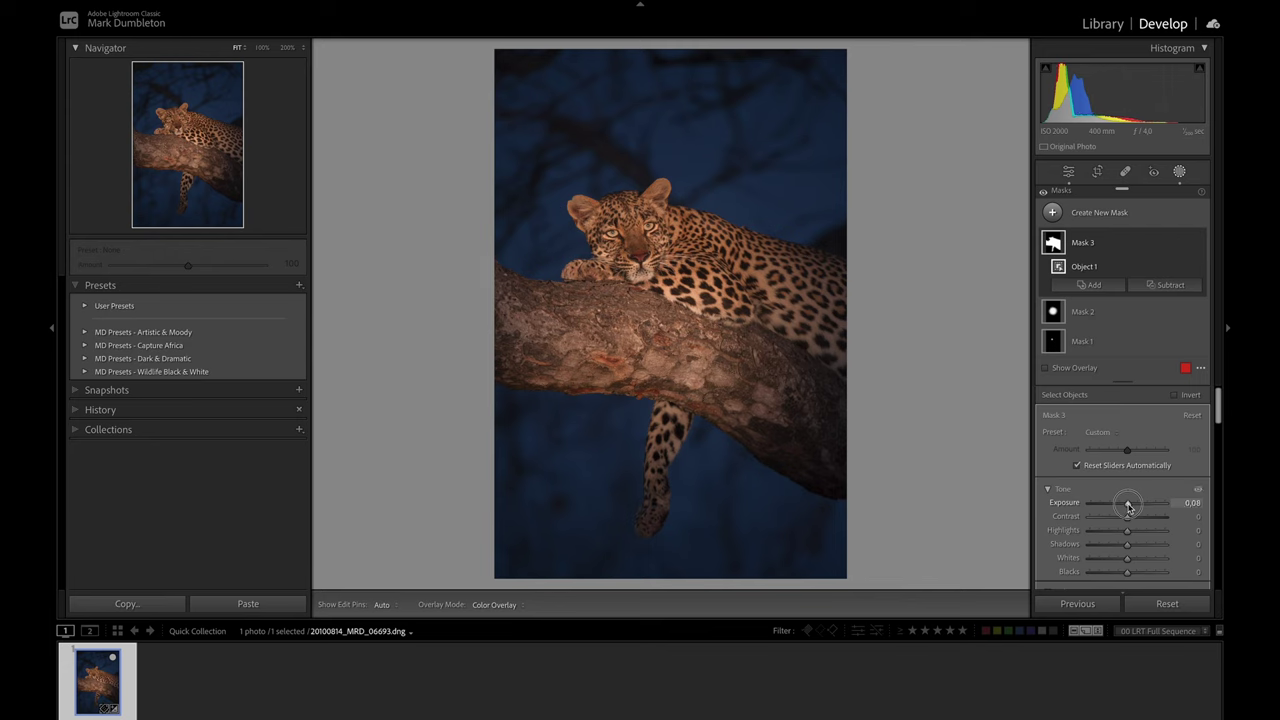
{"action": "left_click_drag", "start_coordinate": [1128, 507], "coordinate": [1129, 507]}
{"action": "scroll", "coordinate": [1128, 505], "scroll_direction": "down", "scroll_amount": 10}
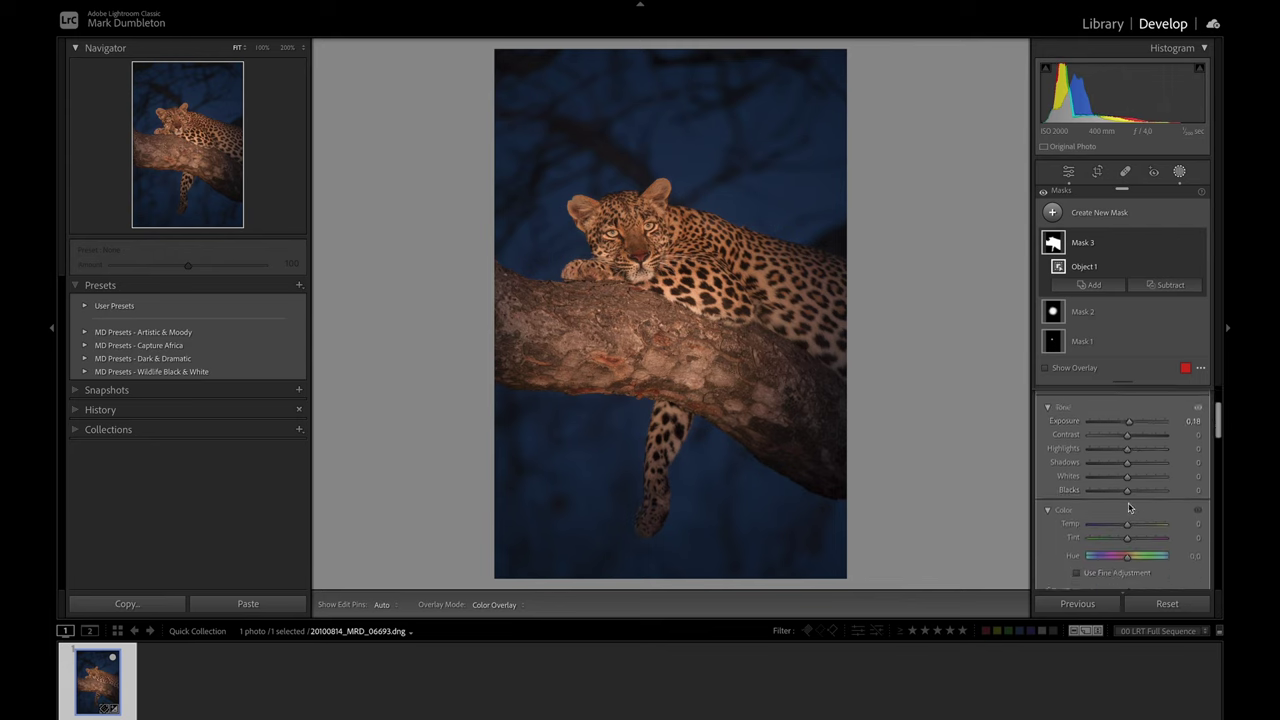
{"action": "scroll", "coordinate": [1128, 505], "scroll_direction": "down", "scroll_amount": 5}
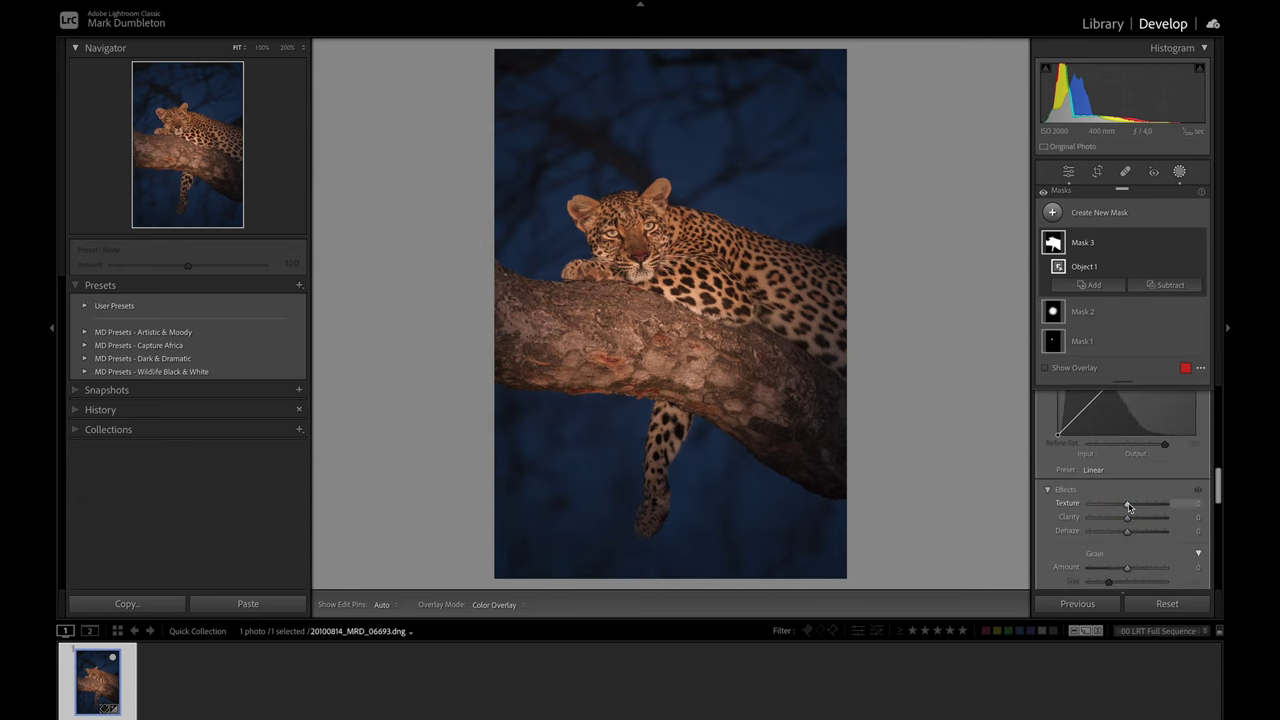
{"action": "left_click_drag", "start_coordinate": [1128, 517], "coordinate": [1131, 523]}
{"action": "scroll", "coordinate": [1133, 524], "scroll_direction": "up", "scroll_amount": 6}
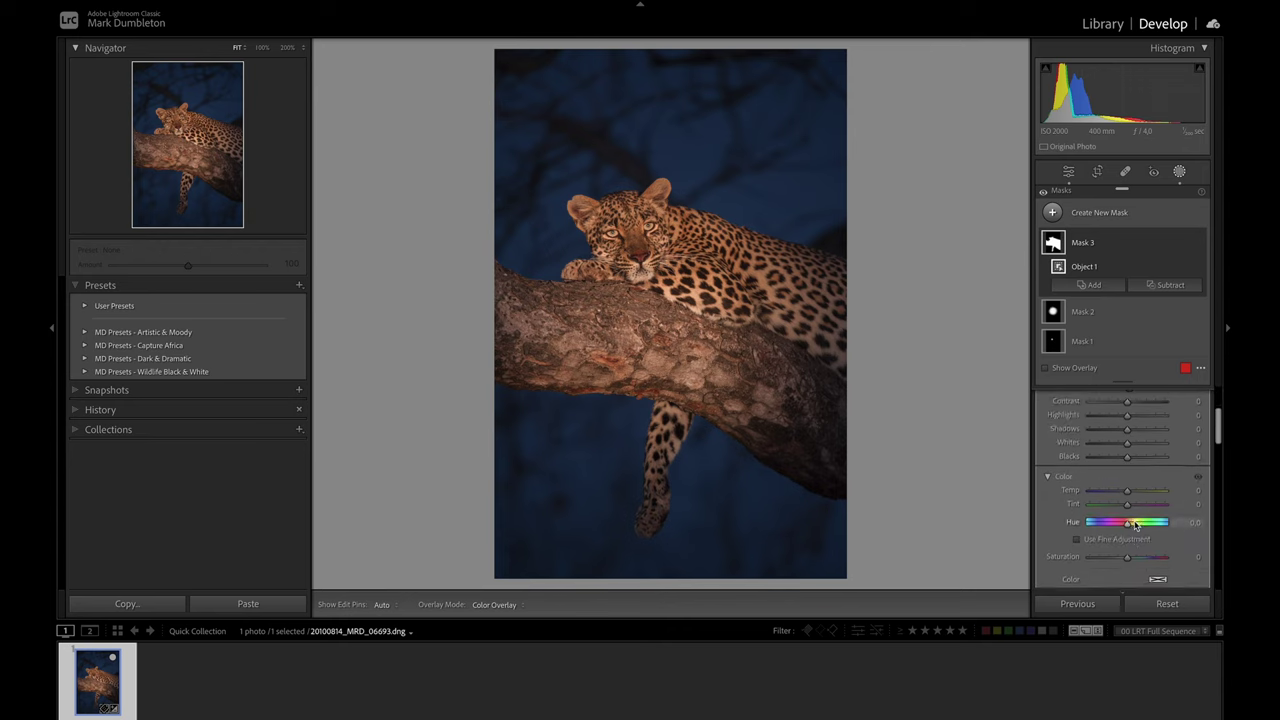
{"action": "scroll", "coordinate": [1135, 525], "scroll_direction": "down", "scroll_amount": 1}
{"action": "left_click", "coordinate": [1129, 544]}
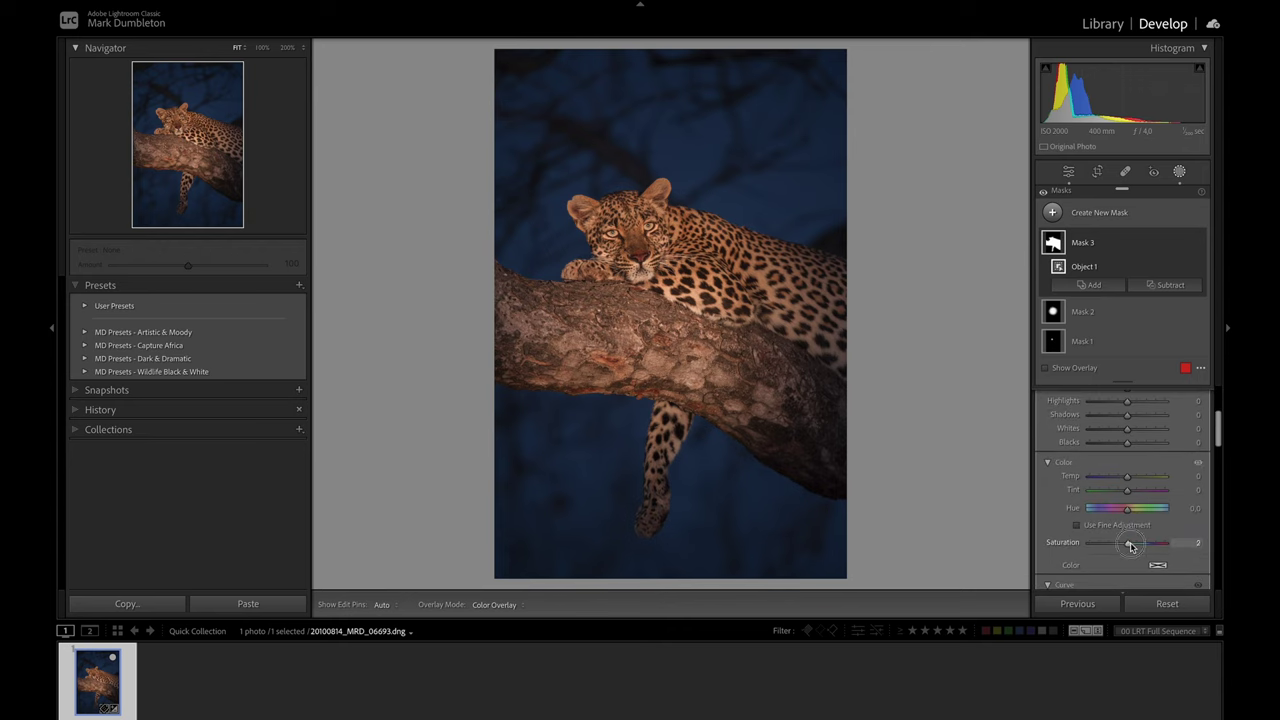
Add a post-crop vignette: amount -13, midpoint 28, roundness -19, highlights 100
{"action": "key", "text": "shift+w"}
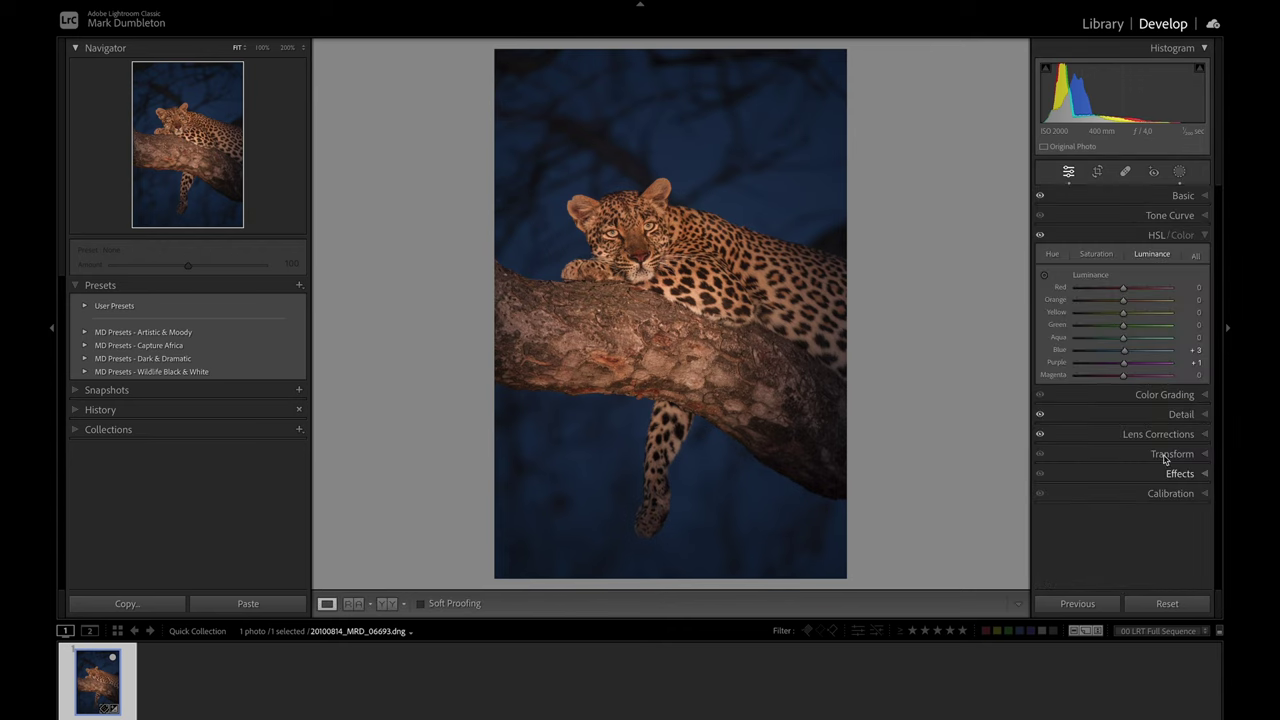
{"action": "left_click", "coordinate": [1172, 474]}
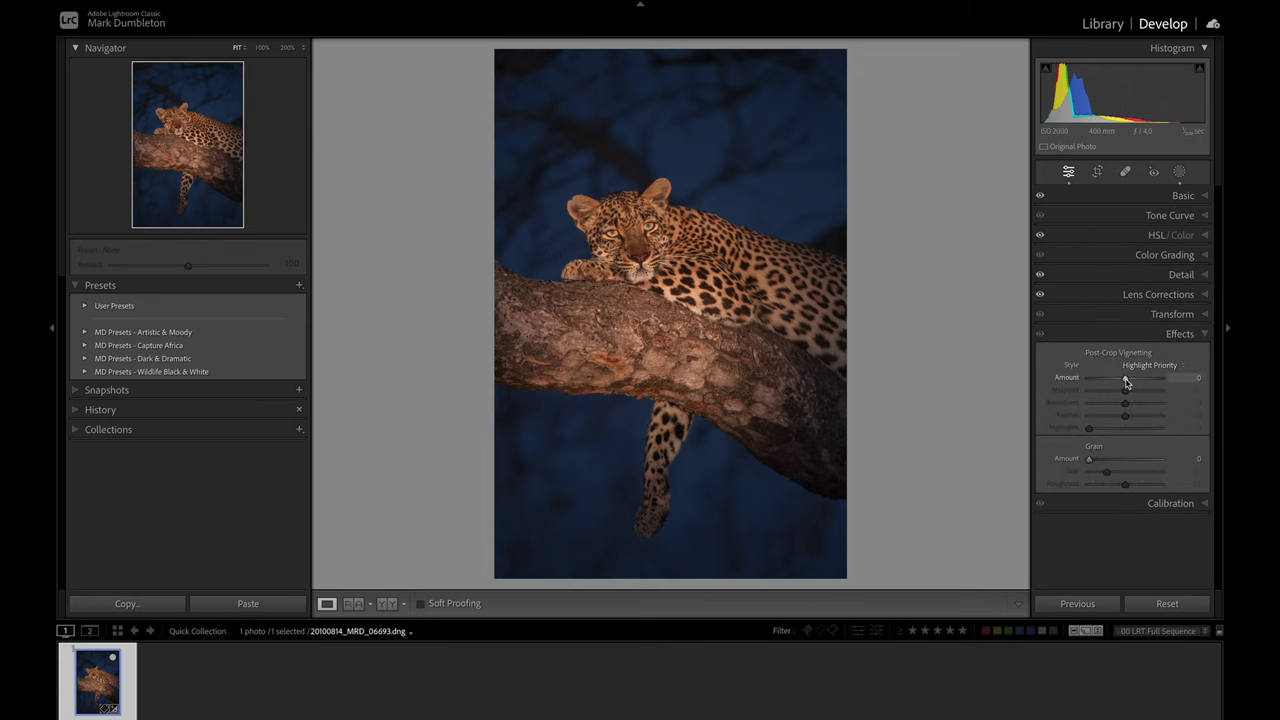
{"action": "left_click_drag", "start_coordinate": [1126, 380], "coordinate": [1108, 392]}
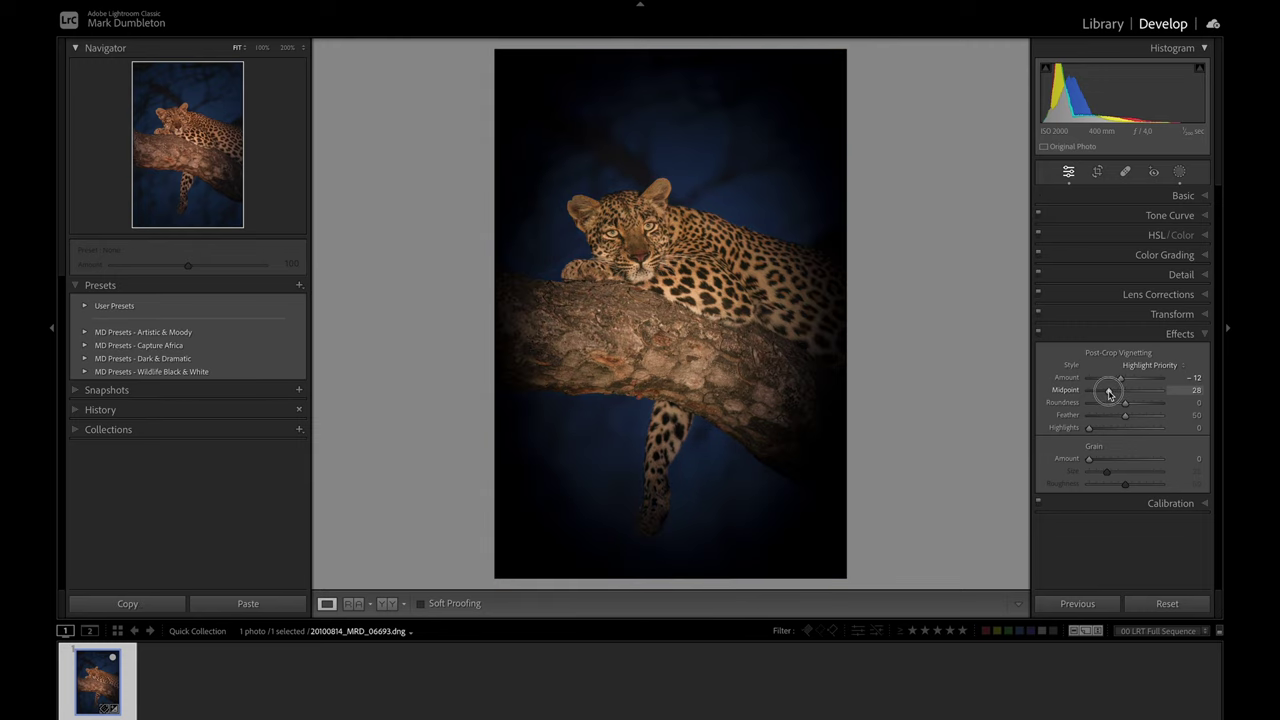
{"action": "left_click_drag", "start_coordinate": [1108, 393], "coordinate": [1170, 429]}
{"action": "left_click_drag", "start_coordinate": [1120, 378], "coordinate": [1121, 378]}
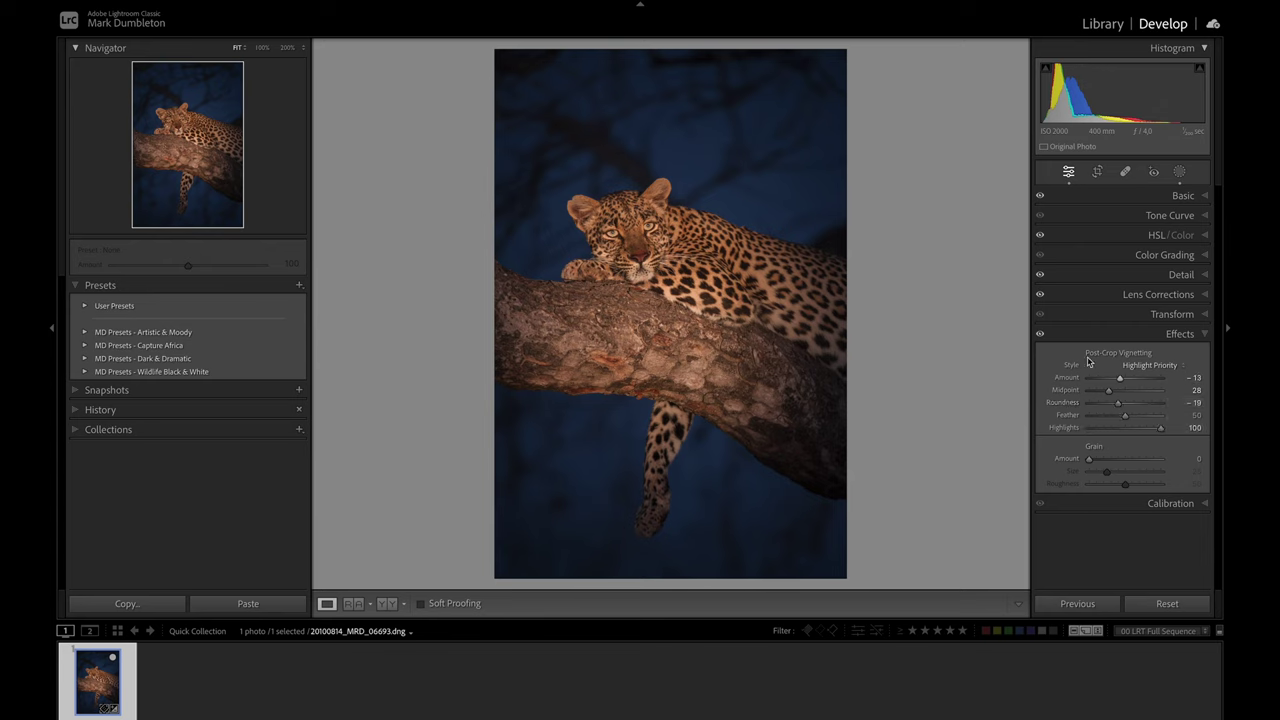
Toggle the Effects panel off and on repeatedly to compare the vignette
{"action": "left_click", "coordinate": [1040, 334]}
{"action": "left_click", "coordinate": [1040, 334]}
{"action": "left_click", "coordinate": [1040, 334]}
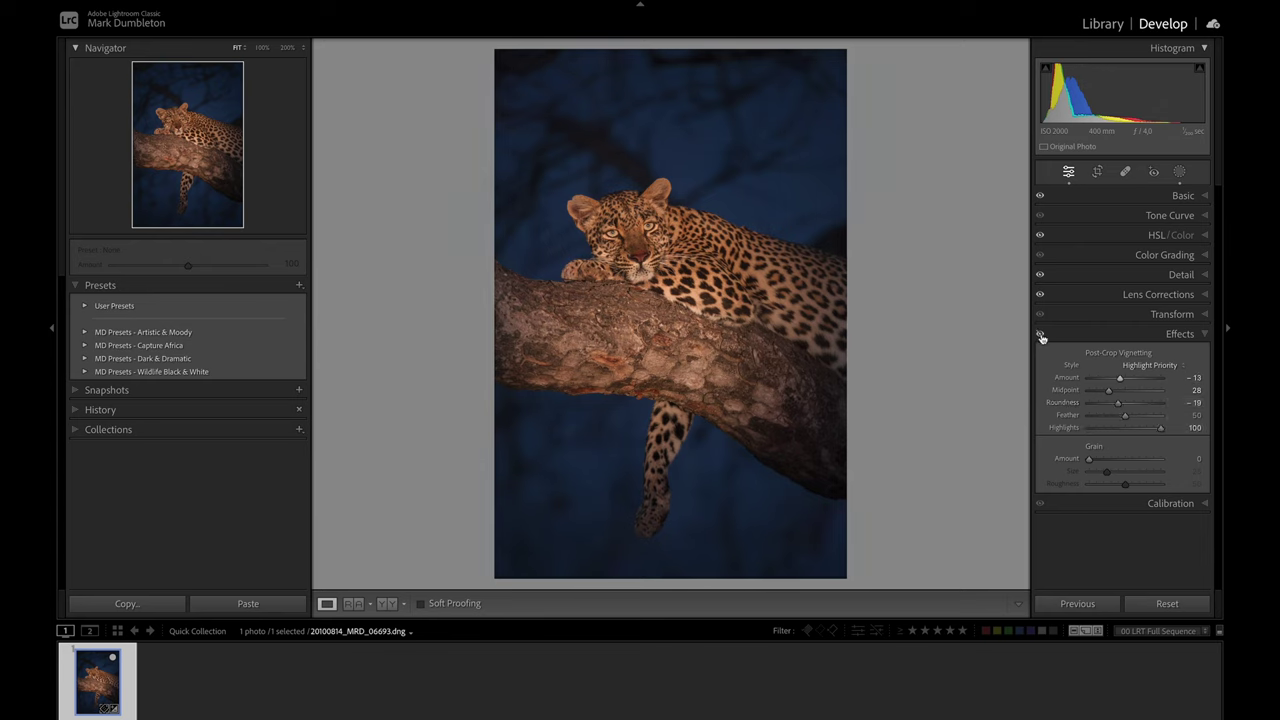
{"action": "left_click", "coordinate": [1040, 334]}
{"action": "left_click", "coordinate": [1040, 334]}
{"action": "left_click", "coordinate": [1040, 334]}
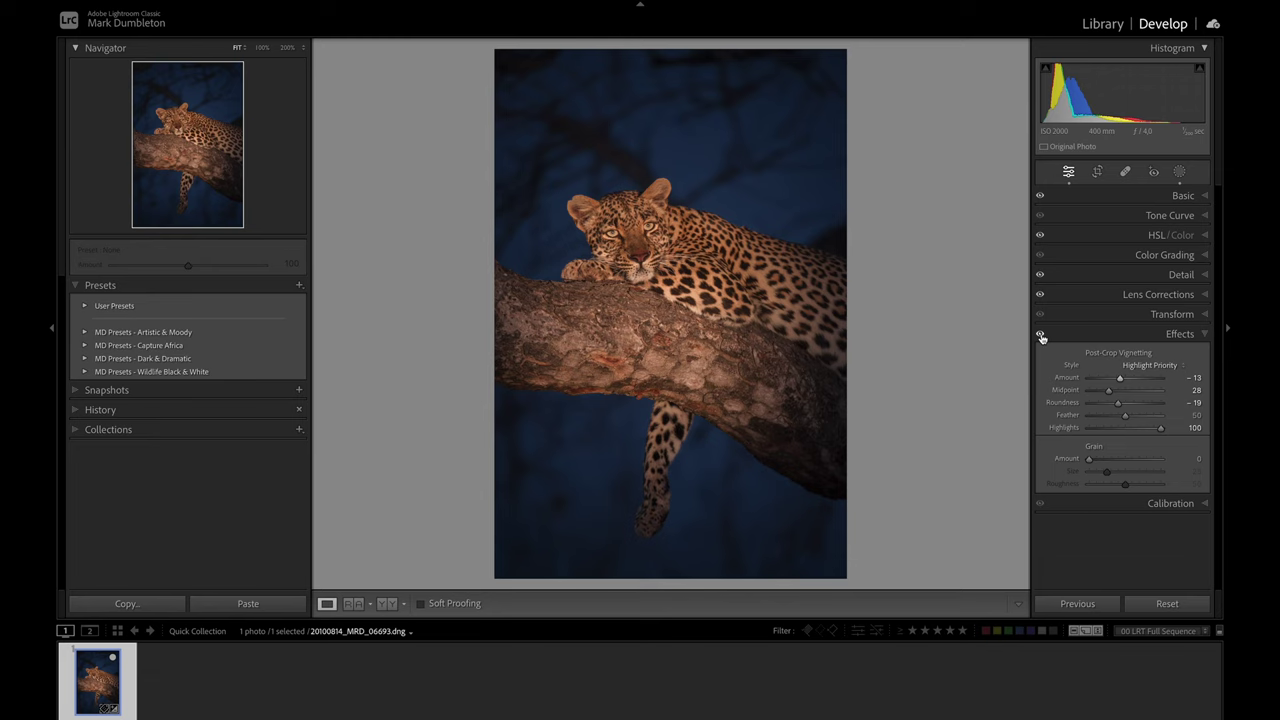
Raise vibrance and desaturate the sky to Blue -23 and Purple -3 saturation
{"action": "left_click", "coordinate": [1180, 196]}
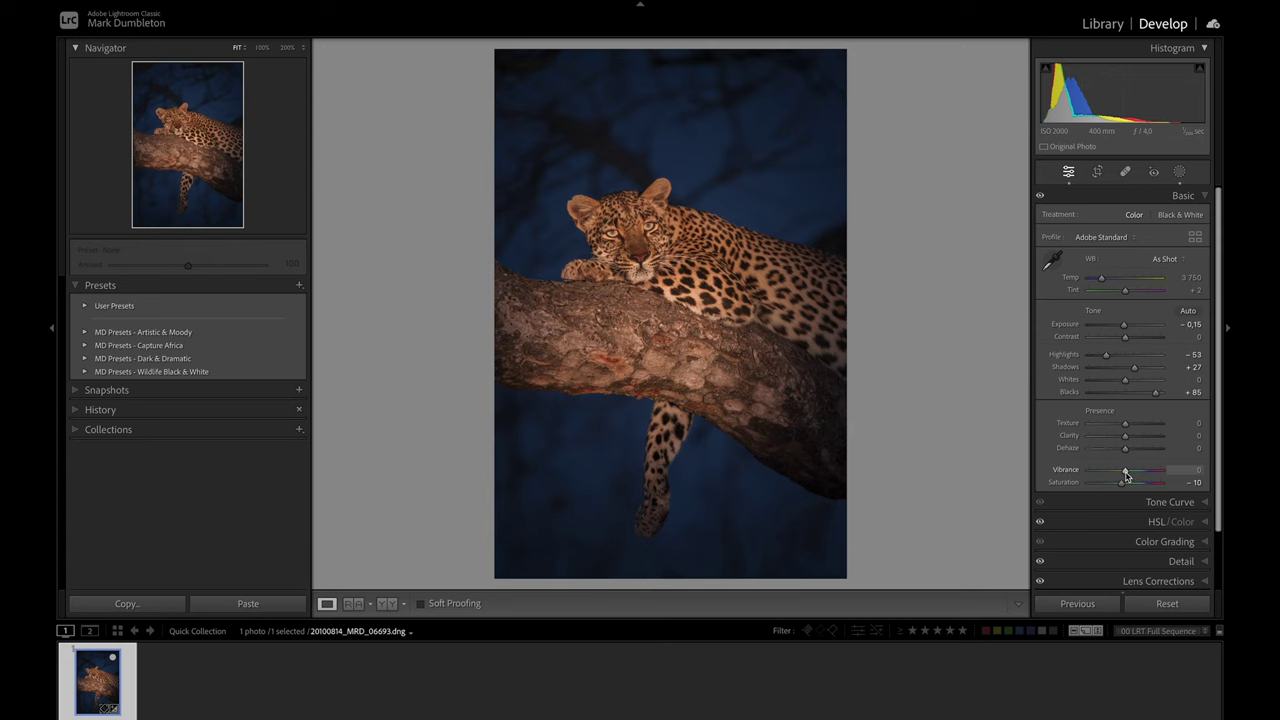
{"action": "left_click_drag", "start_coordinate": [1125, 470], "coordinate": [1124, 487]}
{"action": "left_click", "coordinate": [1157, 521]}
{"action": "left_click", "coordinate": [1097, 255]}
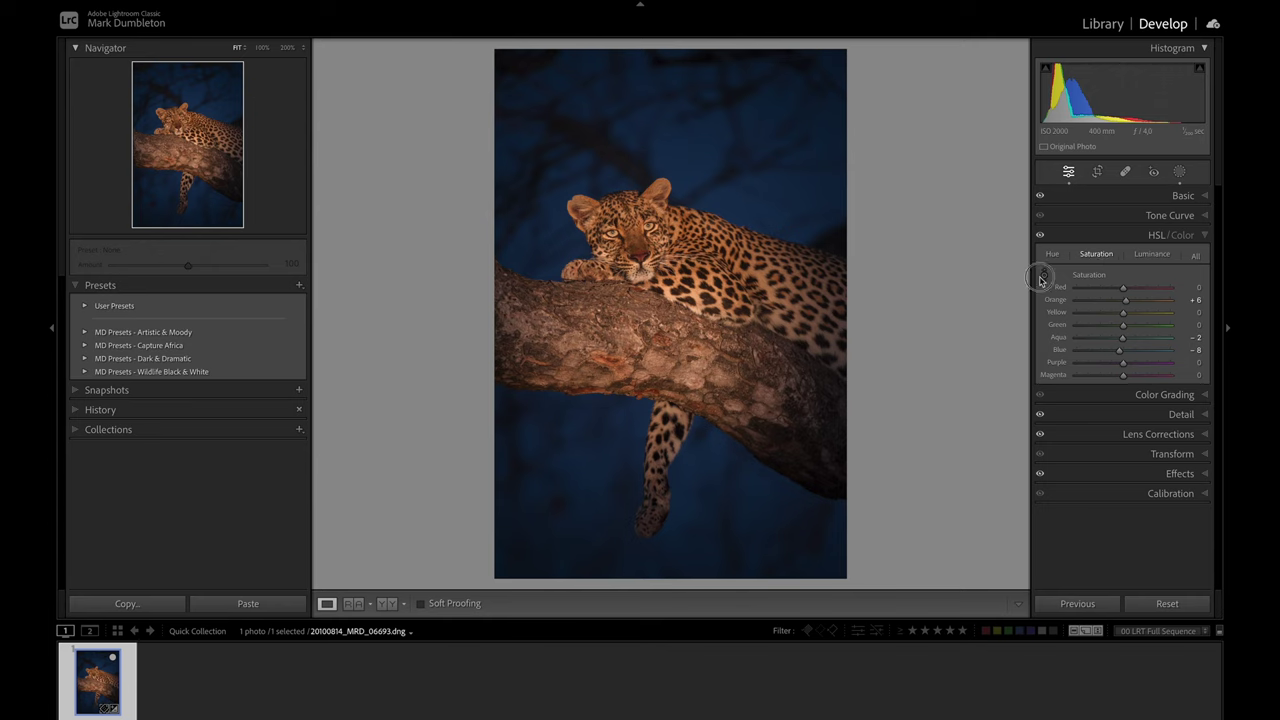
{"action": "left_click", "coordinate": [1044, 275]}
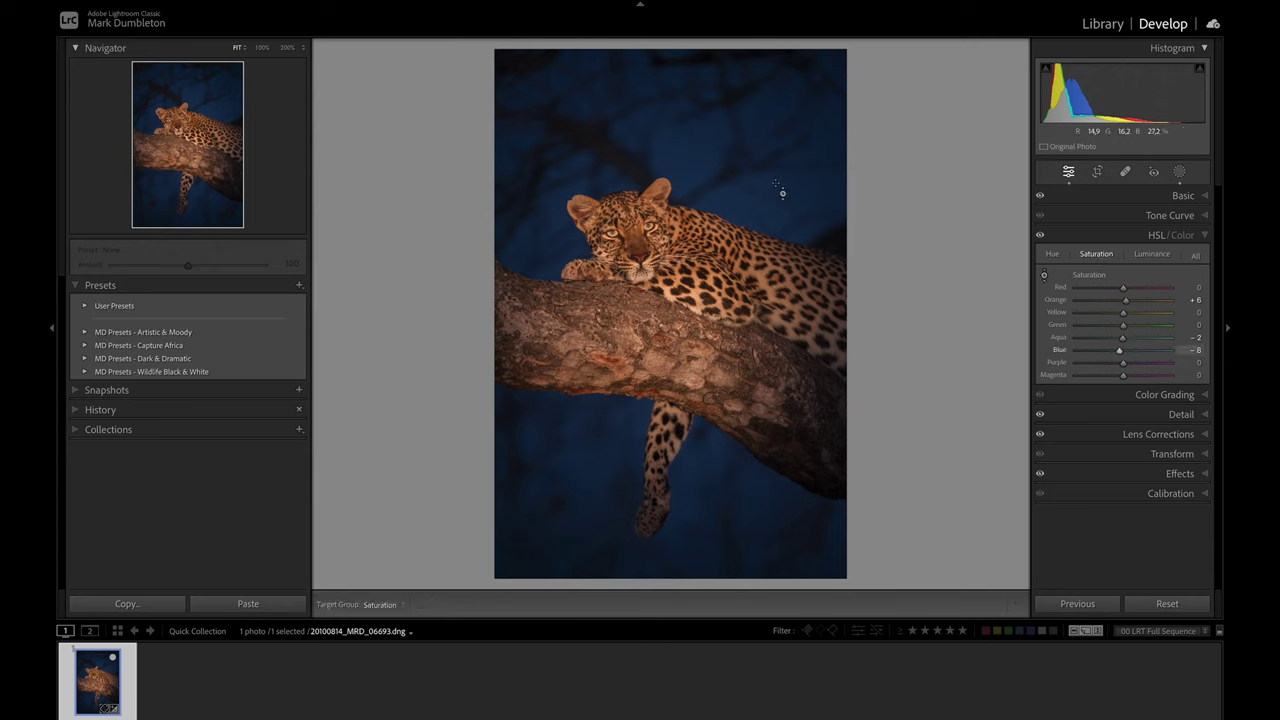
{"action": "left_click_drag", "start_coordinate": [838, 100], "coordinate": [845, 140]}
Compare against the original, then deepen the vignette to amount -17, midpoint 22
{"action": "key", "text": "backslash"}
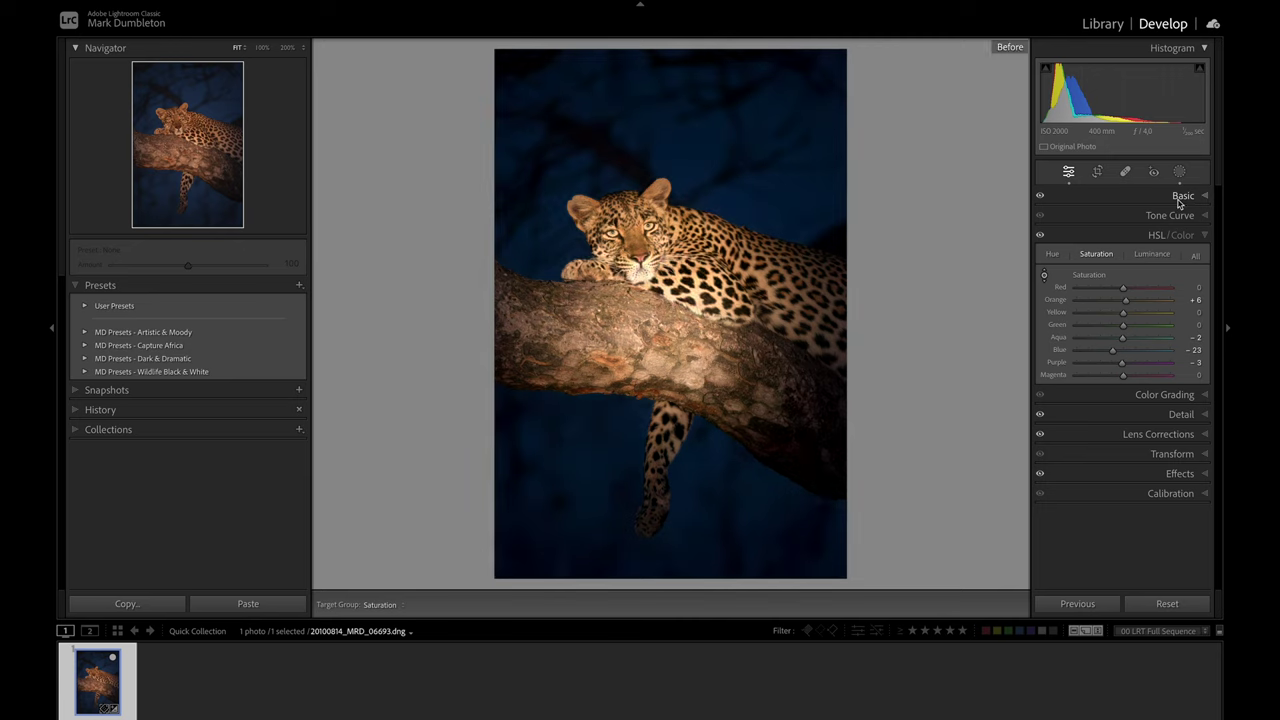
{"action": "key", "text": "backslash"}
{"action": "key", "text": "backslash"}
{"action": "key", "text": "backslash"}
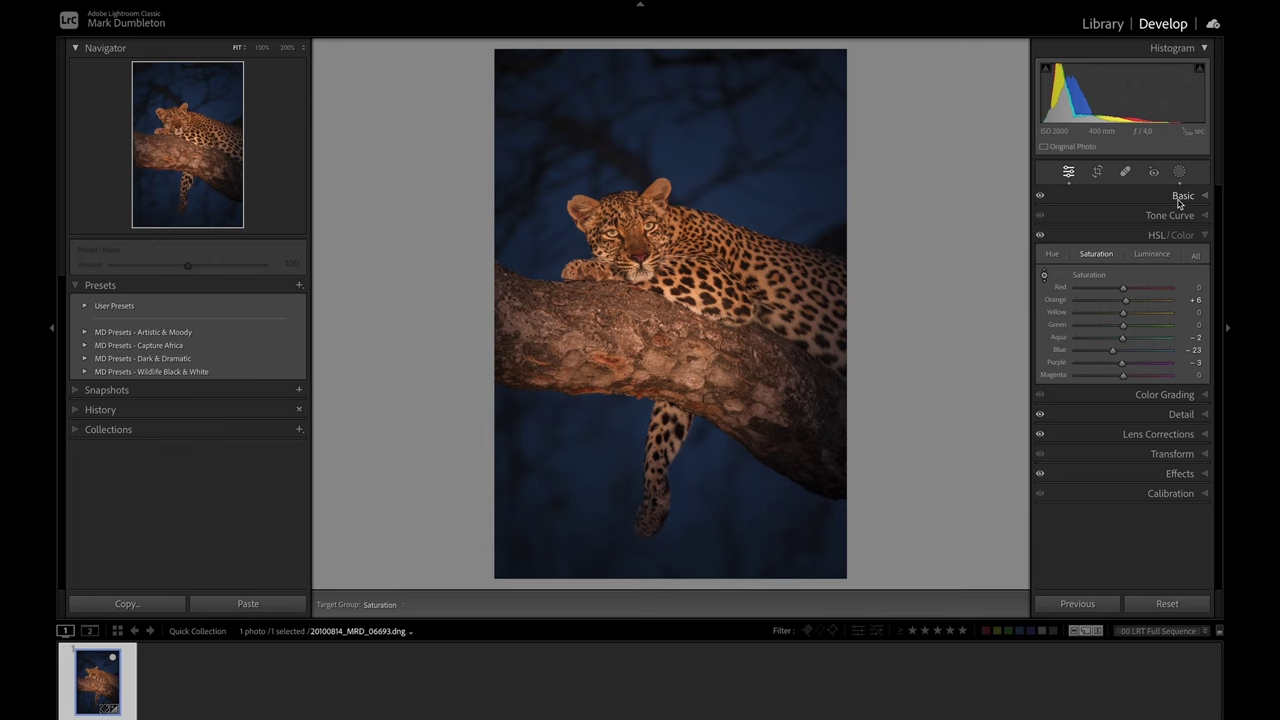
{"action": "left_click", "coordinate": [1176, 473]}
{"action": "left_click", "coordinate": [1121, 381]}
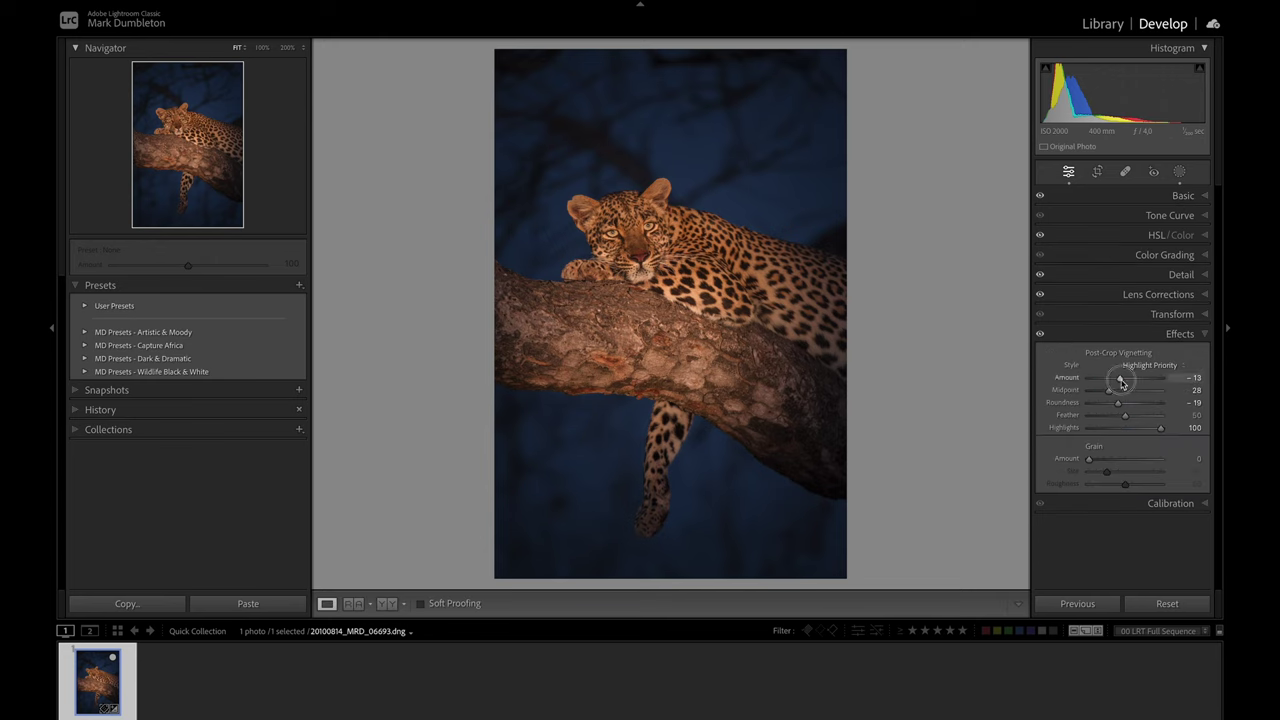
{"action": "left_click", "coordinate": [1180, 197]}
Tighten the crop from the top-right and top-left corners
{"action": "key", "text": "ctrl+5"}
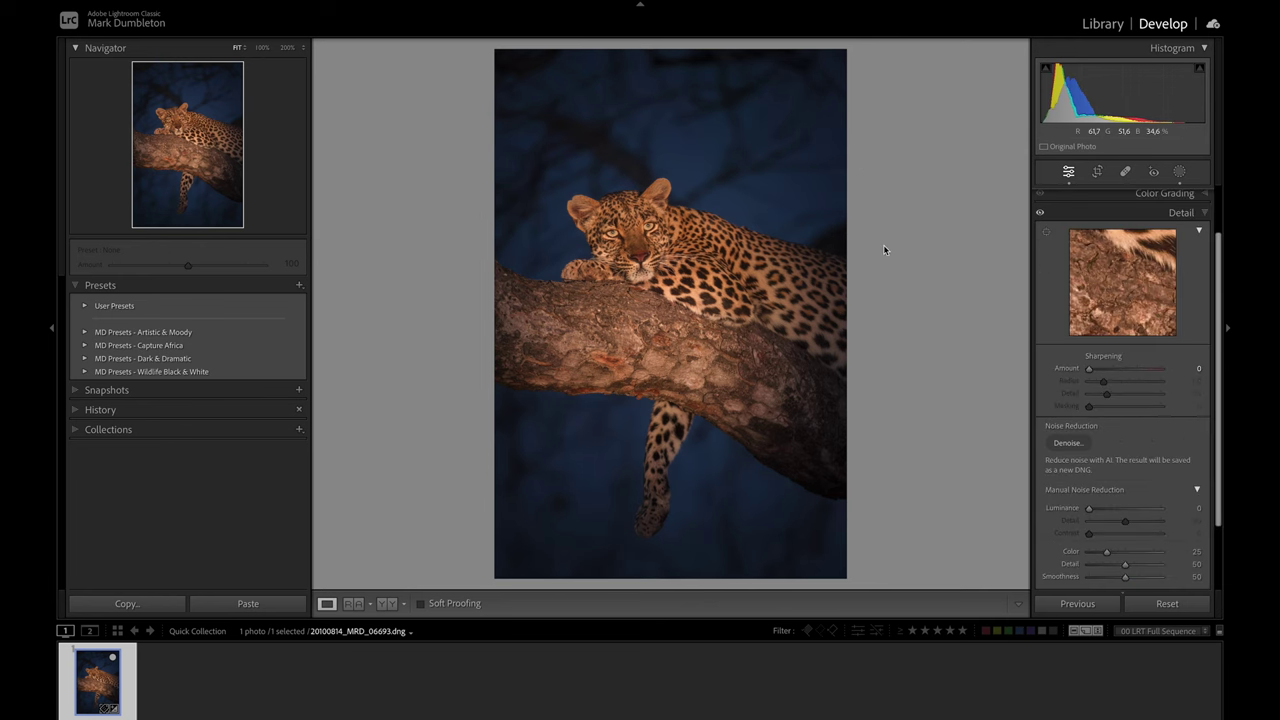
{"action": "left_click", "coordinate": [1100, 174]}
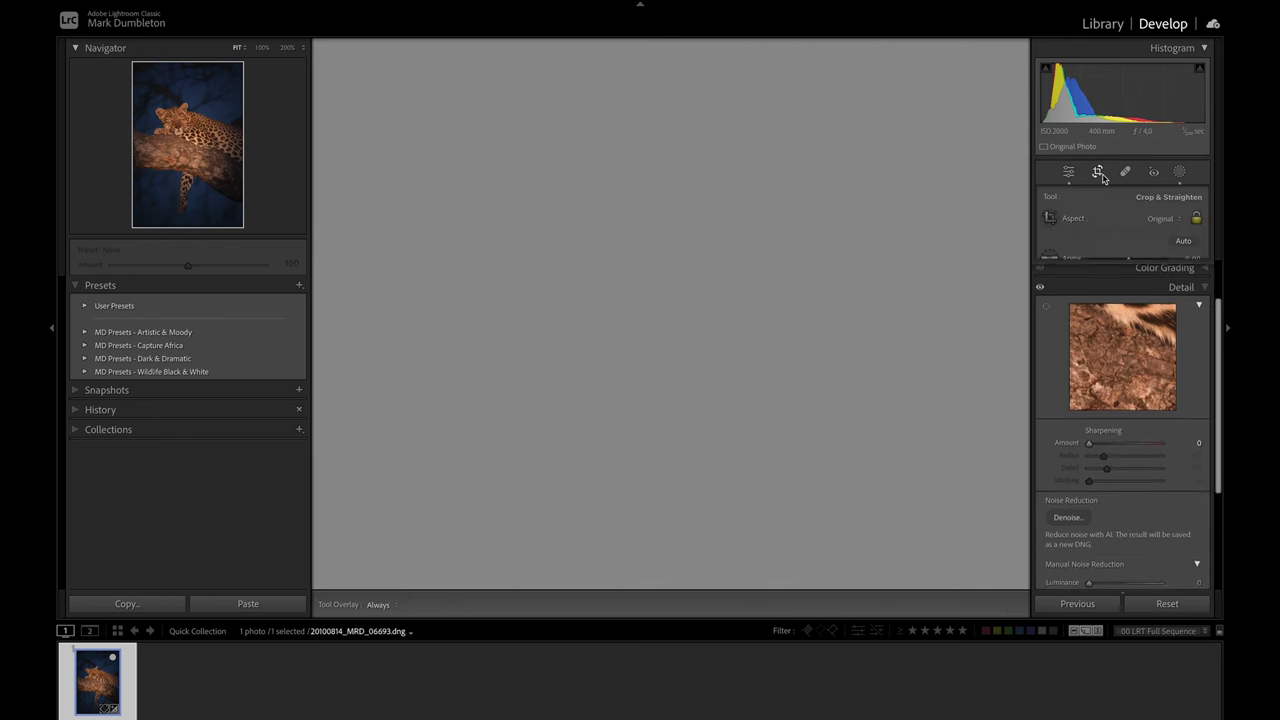
{"action": "left_click_drag", "start_coordinate": [846, 52], "coordinate": [824, 68]}
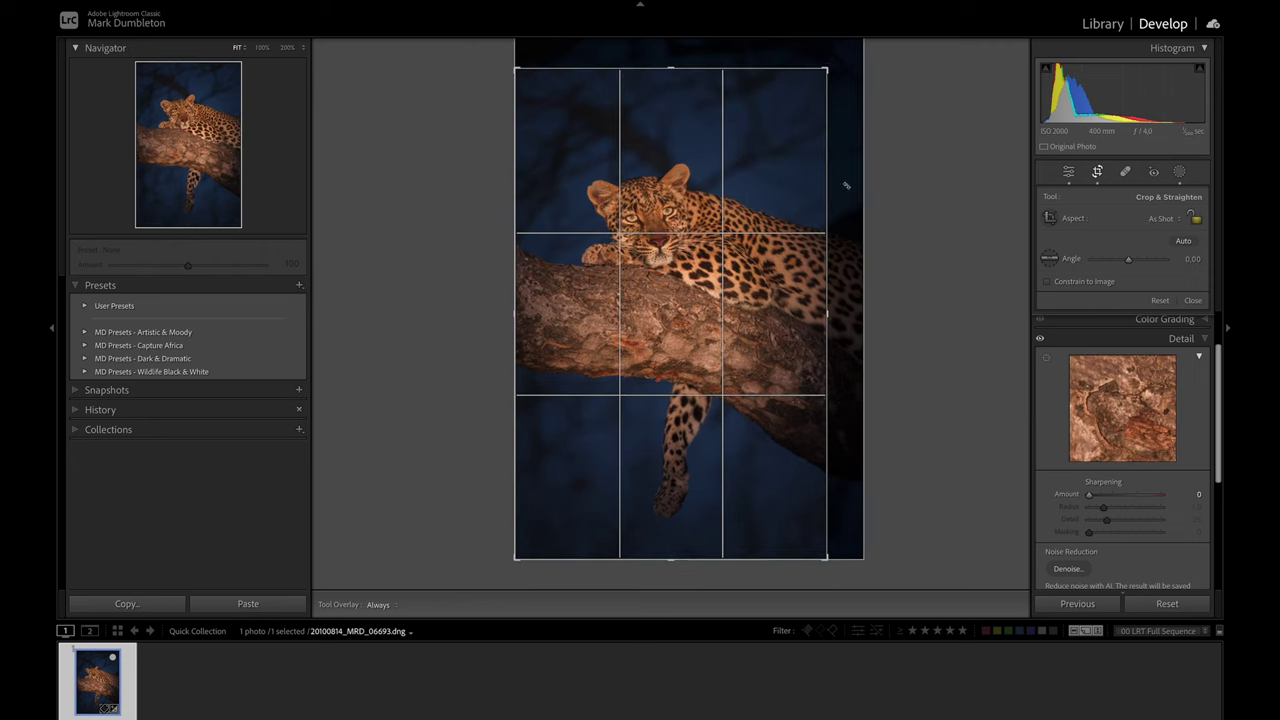
{"action": "left_click_drag", "start_coordinate": [516, 70], "coordinate": [517, 84]}
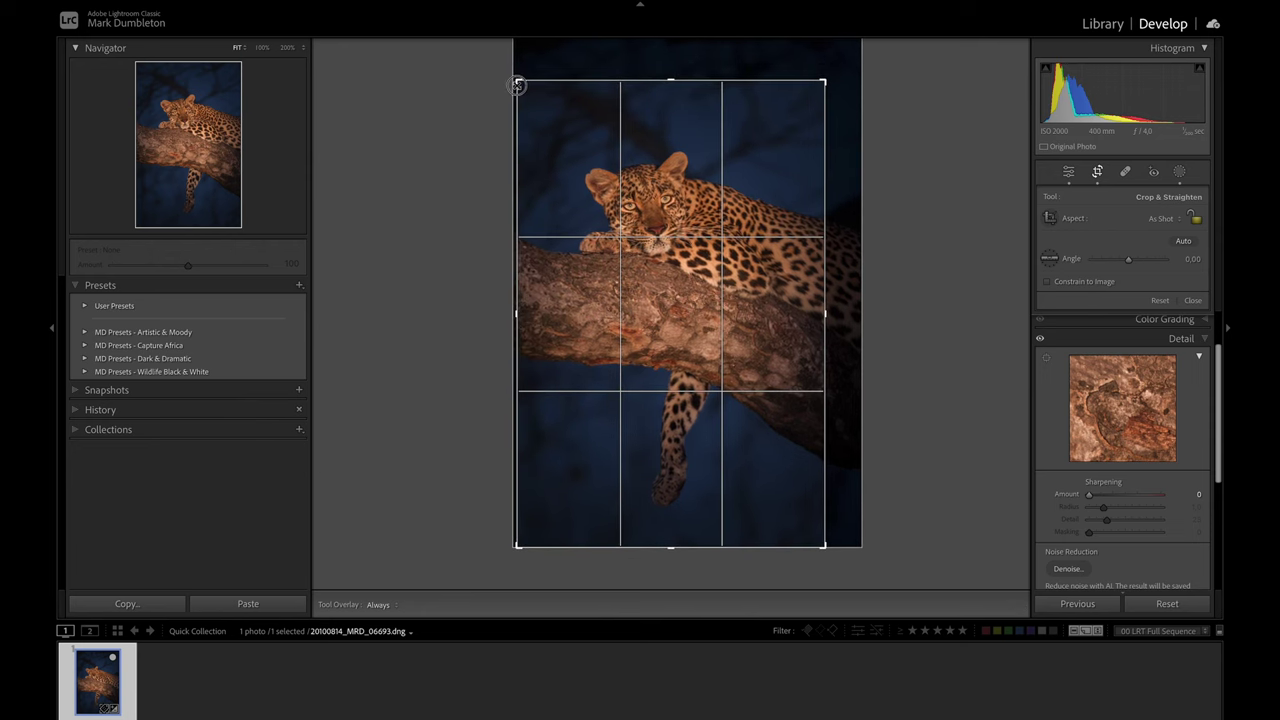
{"action": "left_click", "coordinate": [1179, 171]}
Strengthen the post-crop vignette to amount -35 with midpoint 18
{"action": "scroll", "coordinate": [1199, 470], "scroll_direction": "down", "scroll_amount": 3}
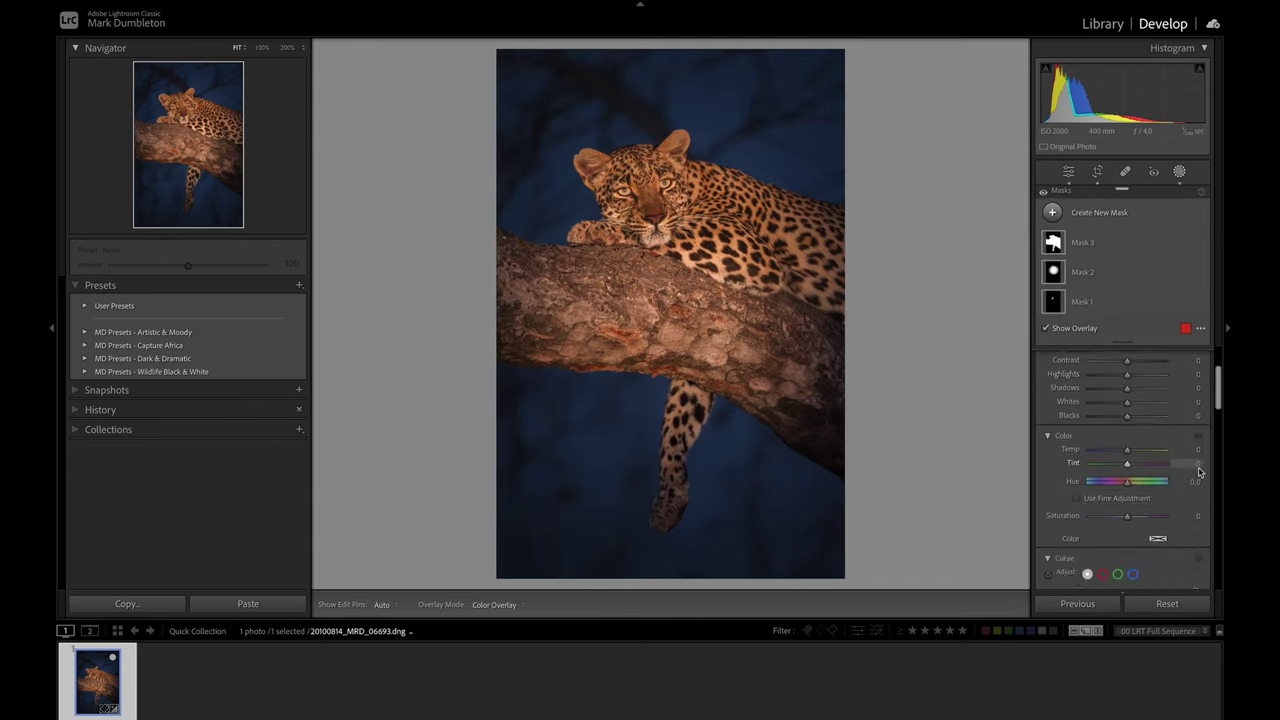
{"action": "left_click", "coordinate": [1179, 172]}
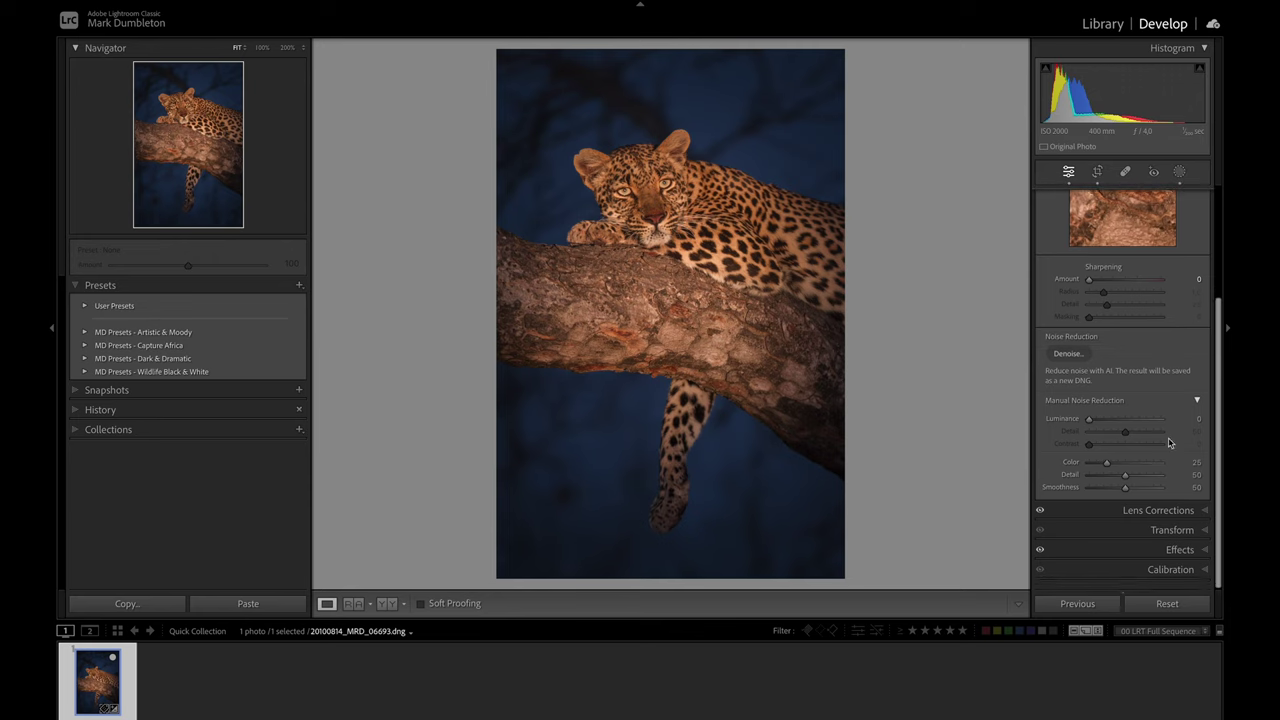
{"action": "left_click", "coordinate": [1172, 558]}
{"action": "left_click_drag", "start_coordinate": [1118, 378], "coordinate": [1102, 395]}
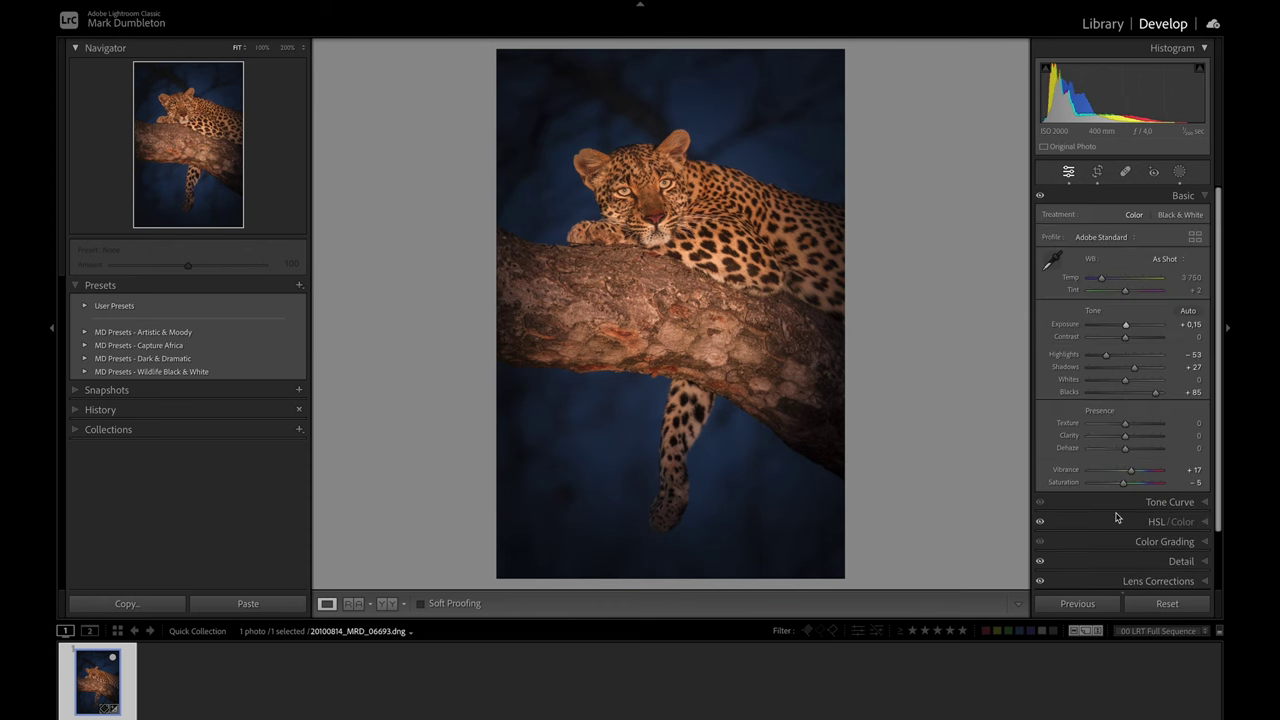
Inspect the head at 200% and apply AI Denoise at 50, creating 20100814_MRD_06693-Enhanced-NR-3.dng
{"action": "scroll", "coordinate": [1118, 515], "scroll_direction": "down", "scroll_amount": 2}
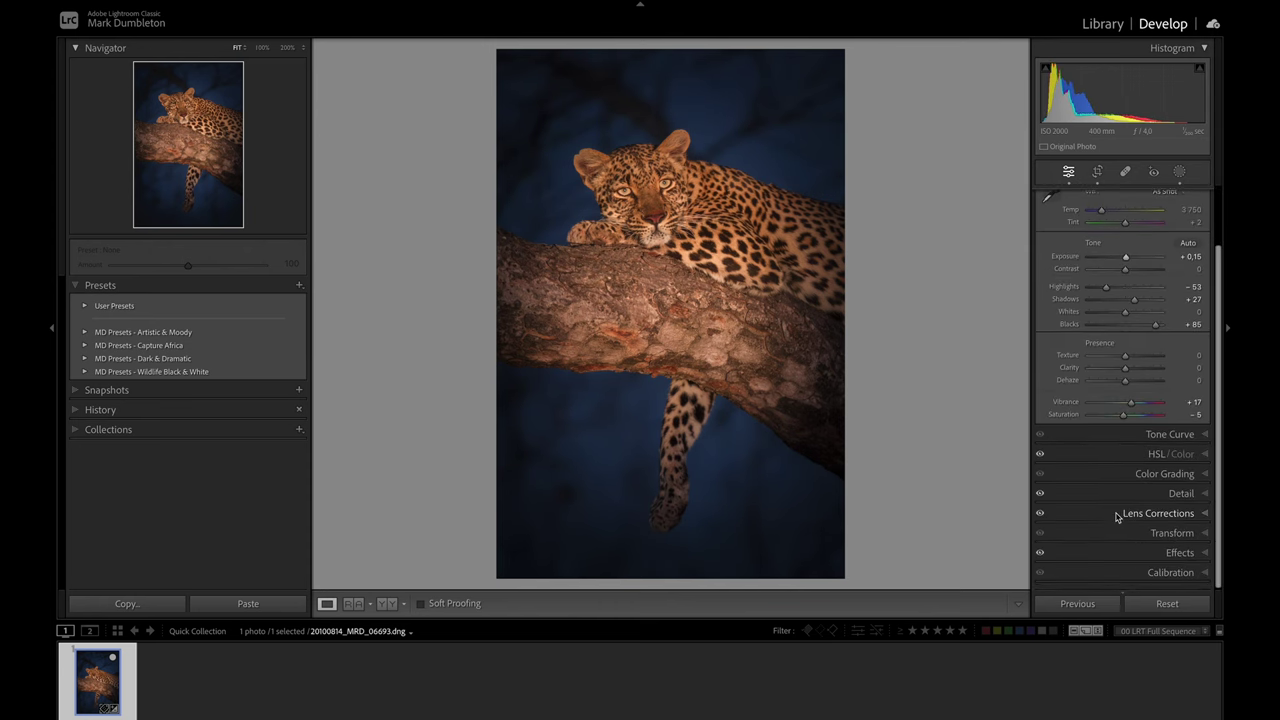
{"action": "left_click", "coordinate": [1115, 492]}
{"action": "left_click", "coordinate": [720, 199]}
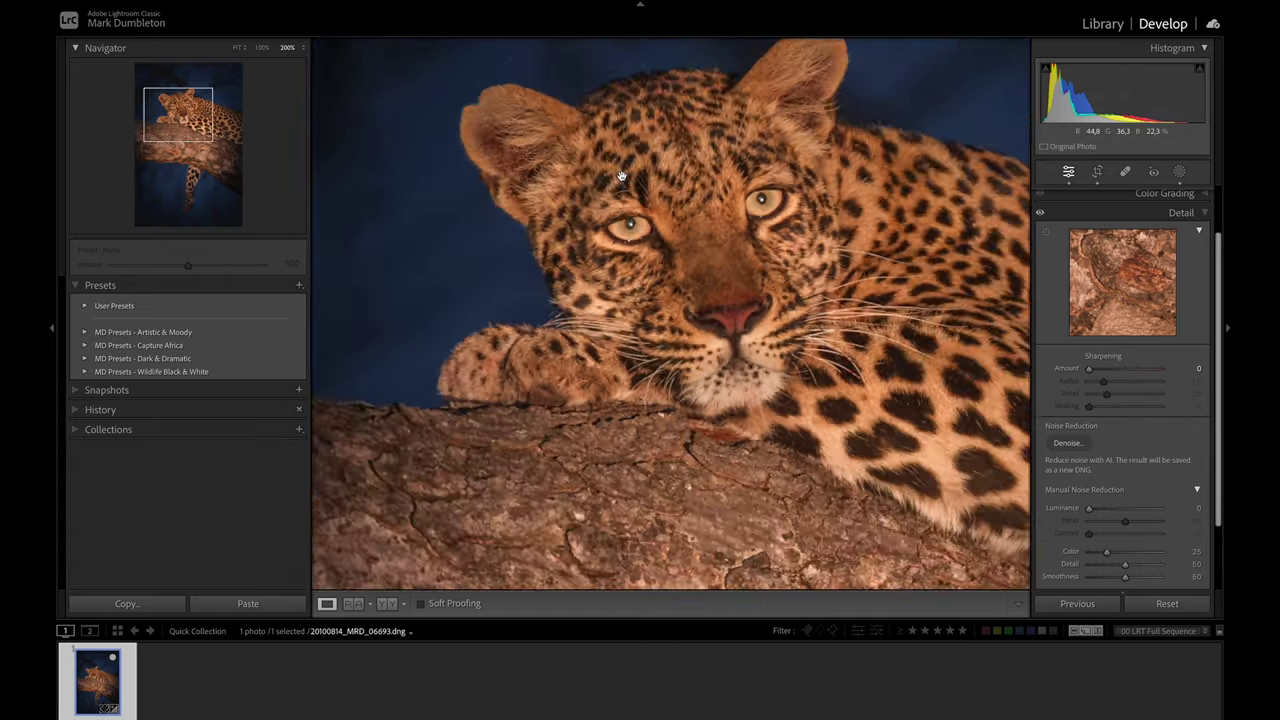
{"action": "left_click_drag", "start_coordinate": [606, 191], "coordinate": [643, 258]}
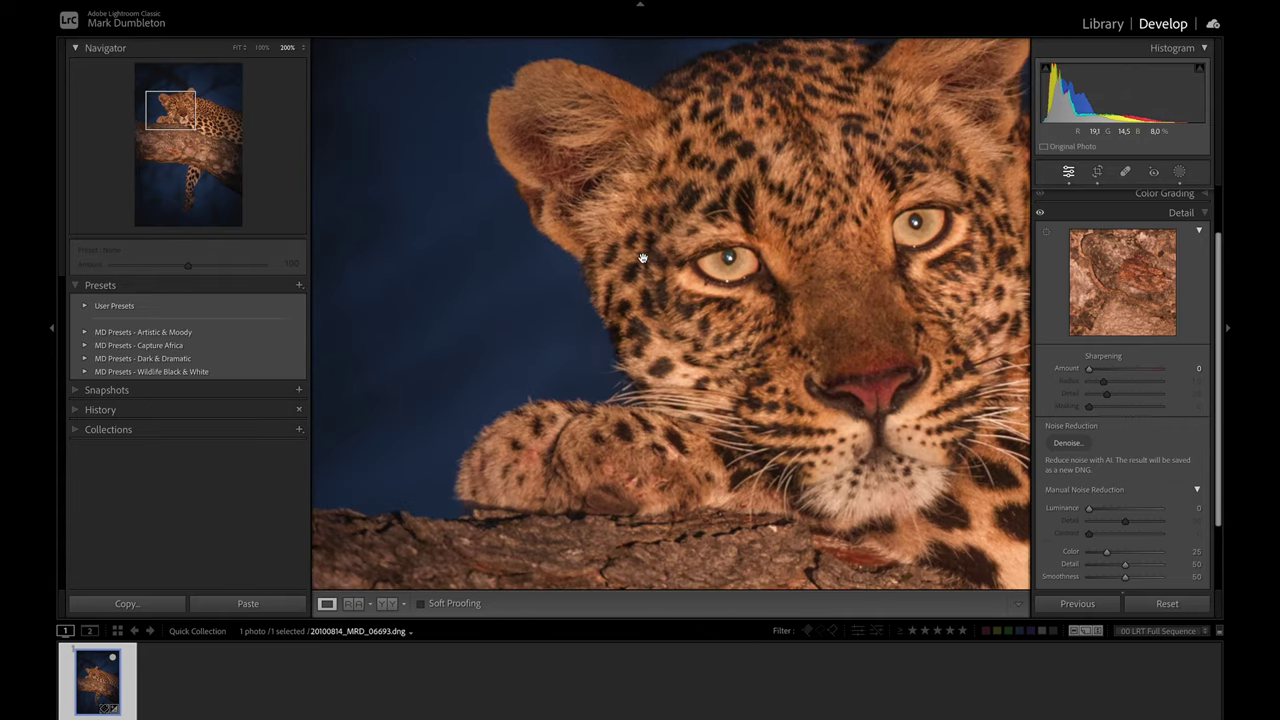
{"action": "left_click", "coordinate": [1079, 446]}
{"action": "left_click_drag", "start_coordinate": [660, 250], "coordinate": [698, 176]}
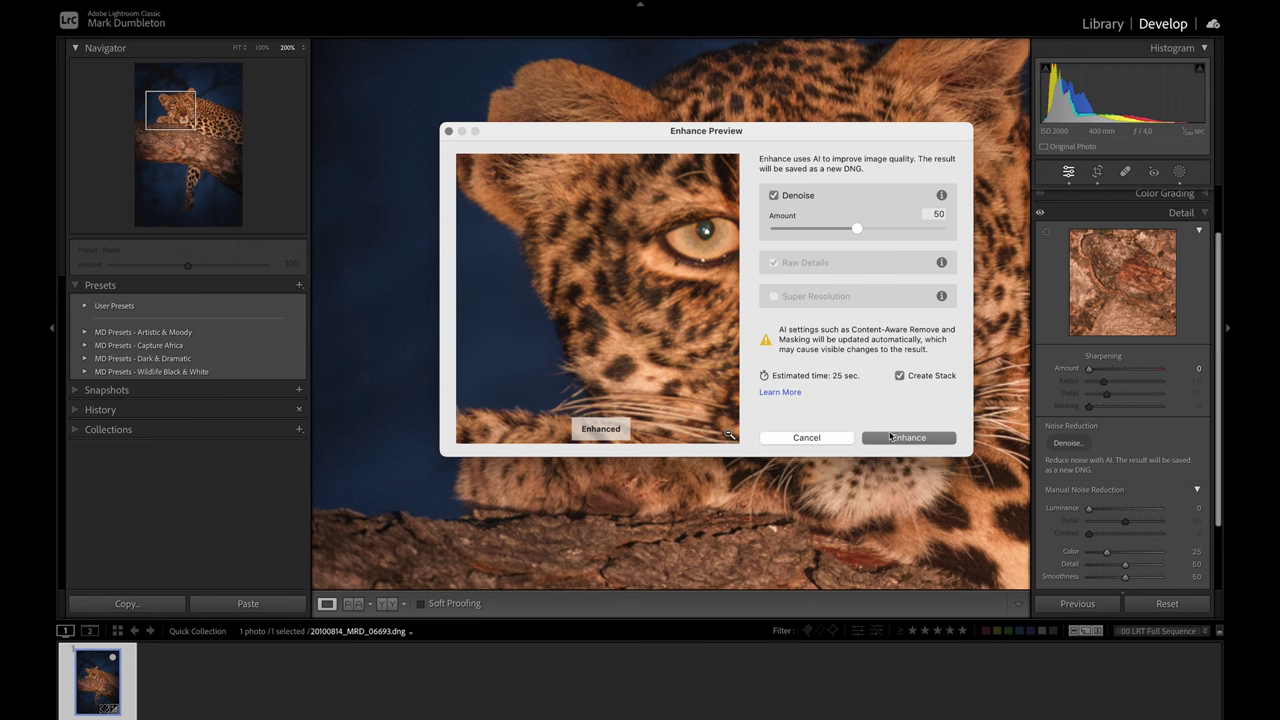
{"action": "left_click", "coordinate": [928, 440]}
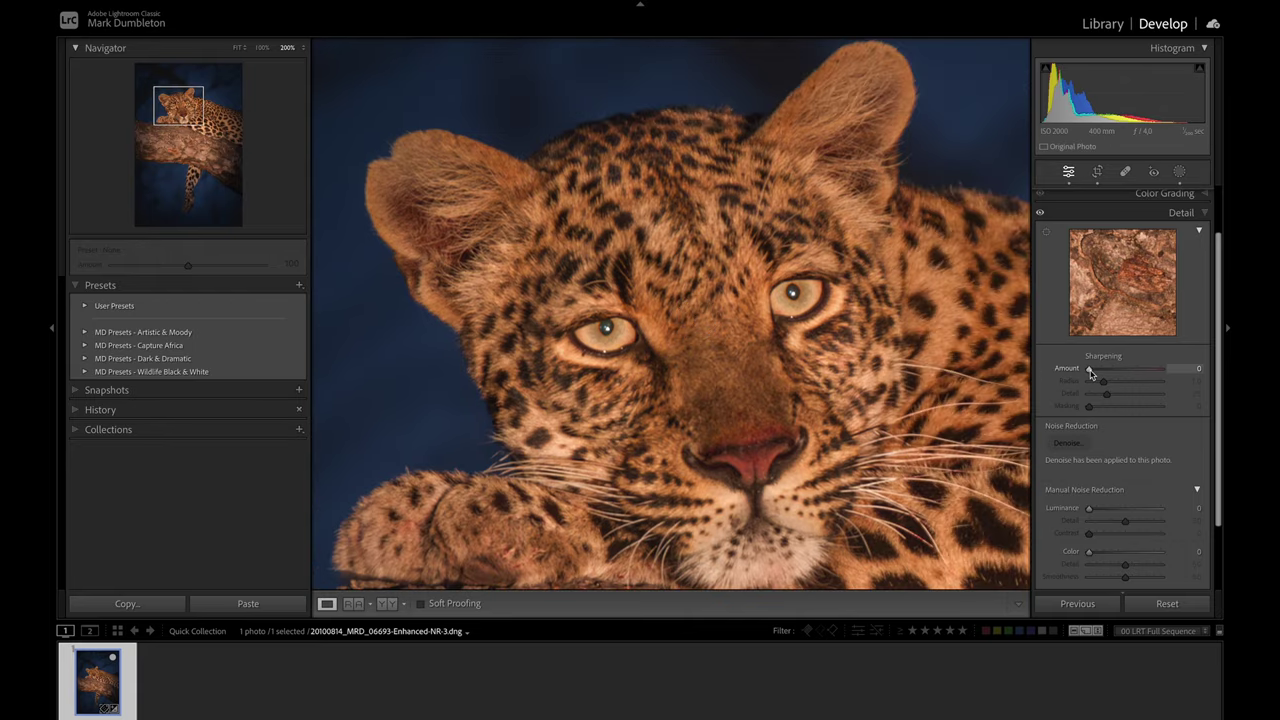
Sharpen the leopard with amount 150 and masking around 49
{"action": "left_click_drag", "start_coordinate": [1089, 369], "coordinate": [1155, 366]}
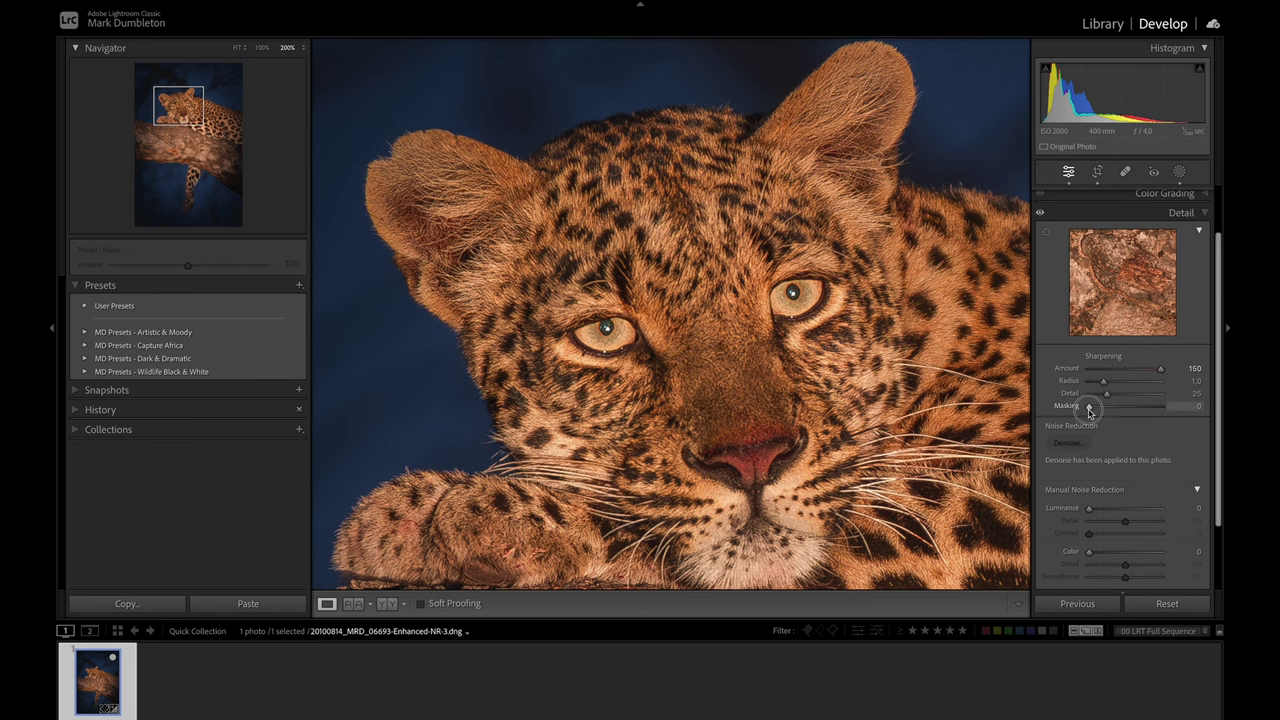
{"action": "left_click_drag", "start_coordinate": [1089, 410], "coordinate": [1118, 411]}
{"action": "left_click_drag", "start_coordinate": [1106, 411], "coordinate": [1081, 387]}
Zoom into the leopard's face and fine-tune sharpening radius to 0.5 and detail to 20
{"action": "key", "text": "z"}
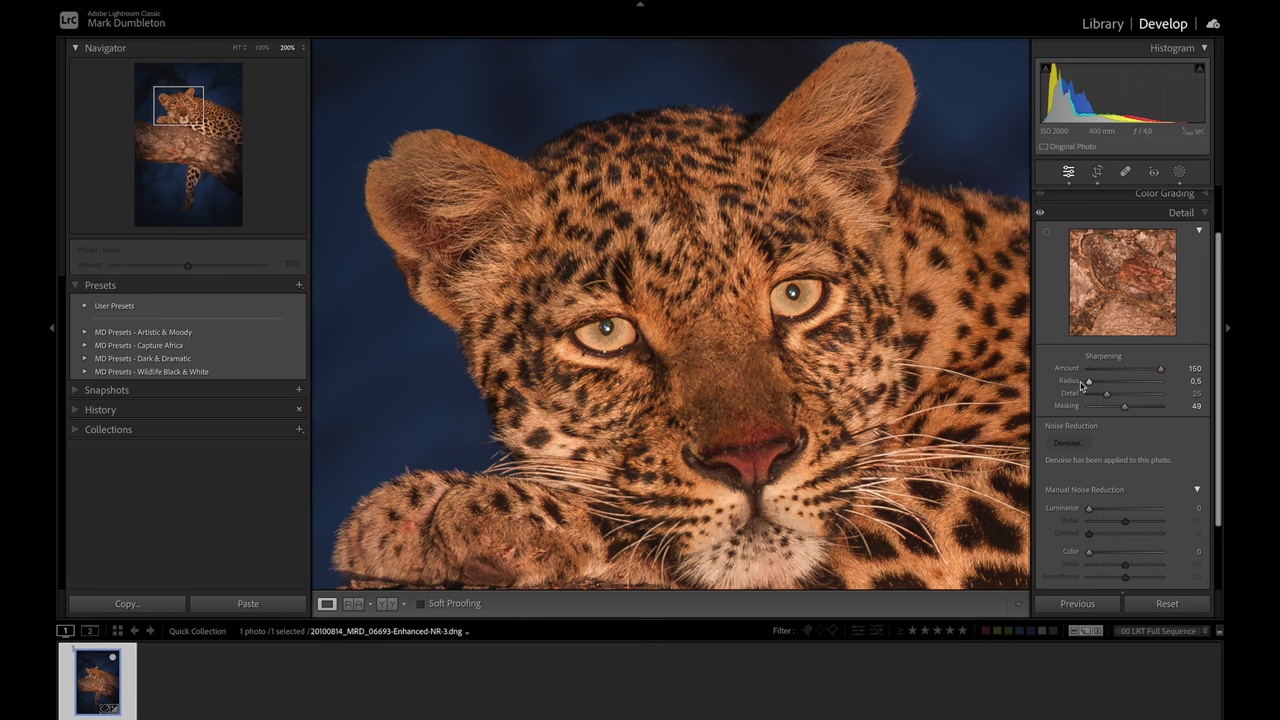
{"action": "left_click_drag", "start_coordinate": [1088, 387], "coordinate": [1194, 401]}
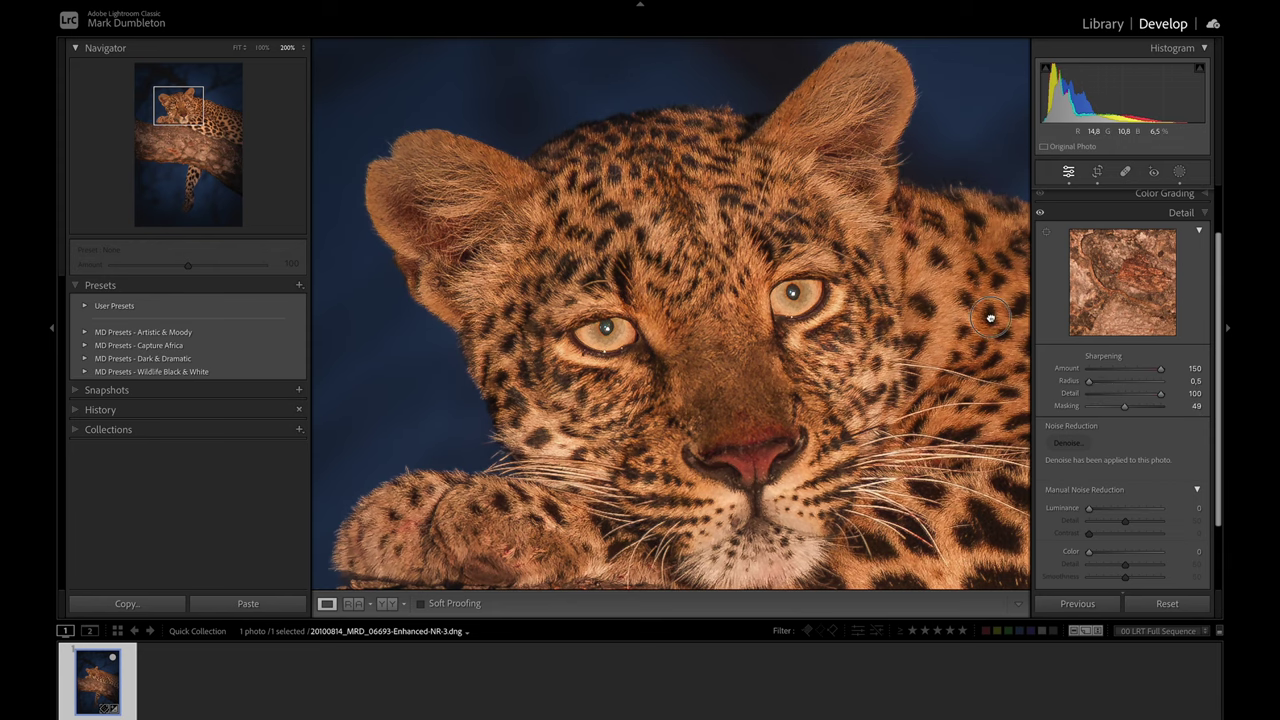
{"action": "left_click_drag", "start_coordinate": [990, 318], "coordinate": [751, 354]}
{"action": "left_click_drag", "start_coordinate": [607, 342], "coordinate": [718, 302]}
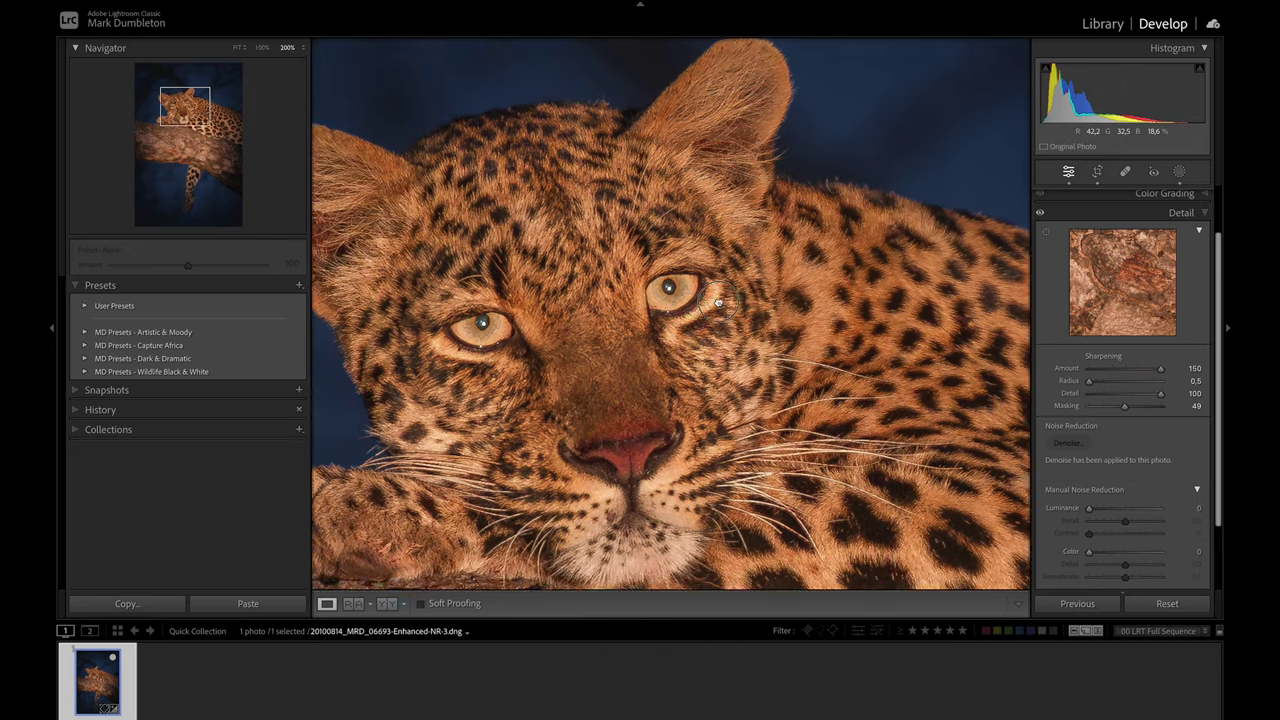
{"action": "left_click_drag", "start_coordinate": [1105, 397], "coordinate": [1143, 375]}
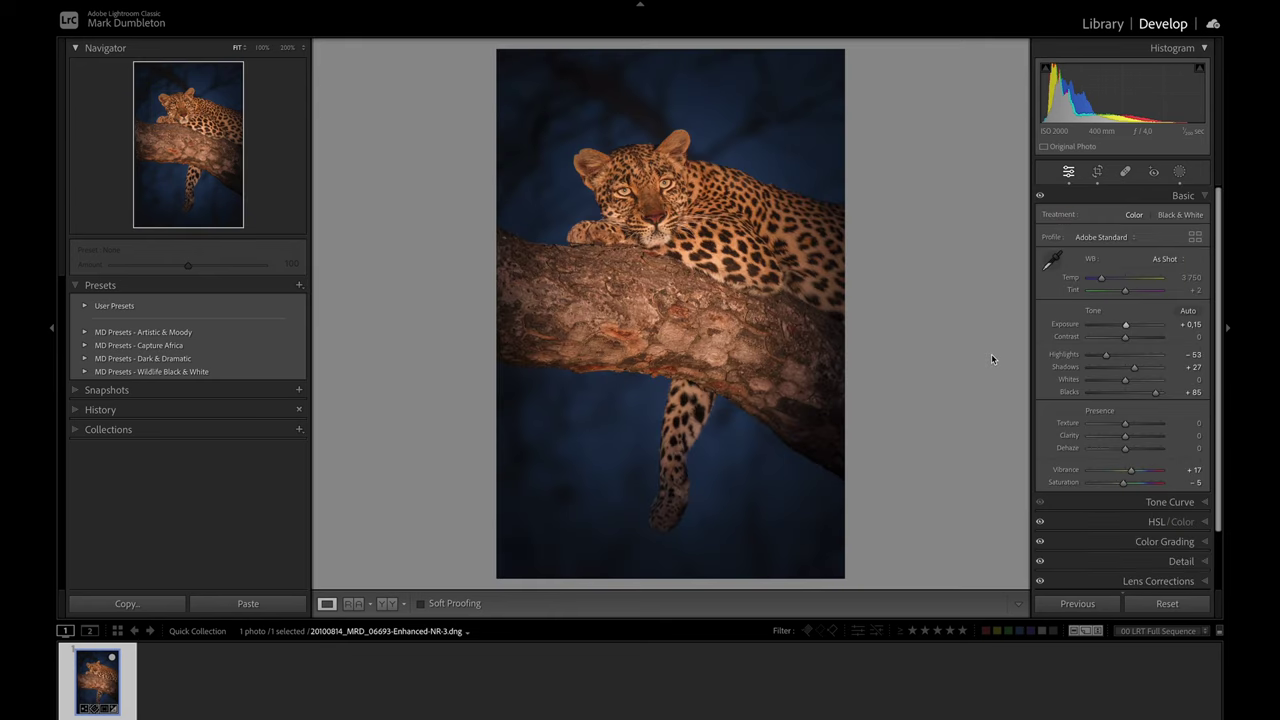
Raise exposure to +0.45 and shift the Blue hue to −6
{"action": "left_click_drag", "start_coordinate": [1126, 328], "coordinate": [1116, 303]}
{"action": "left_click", "coordinate": [1156, 521]}
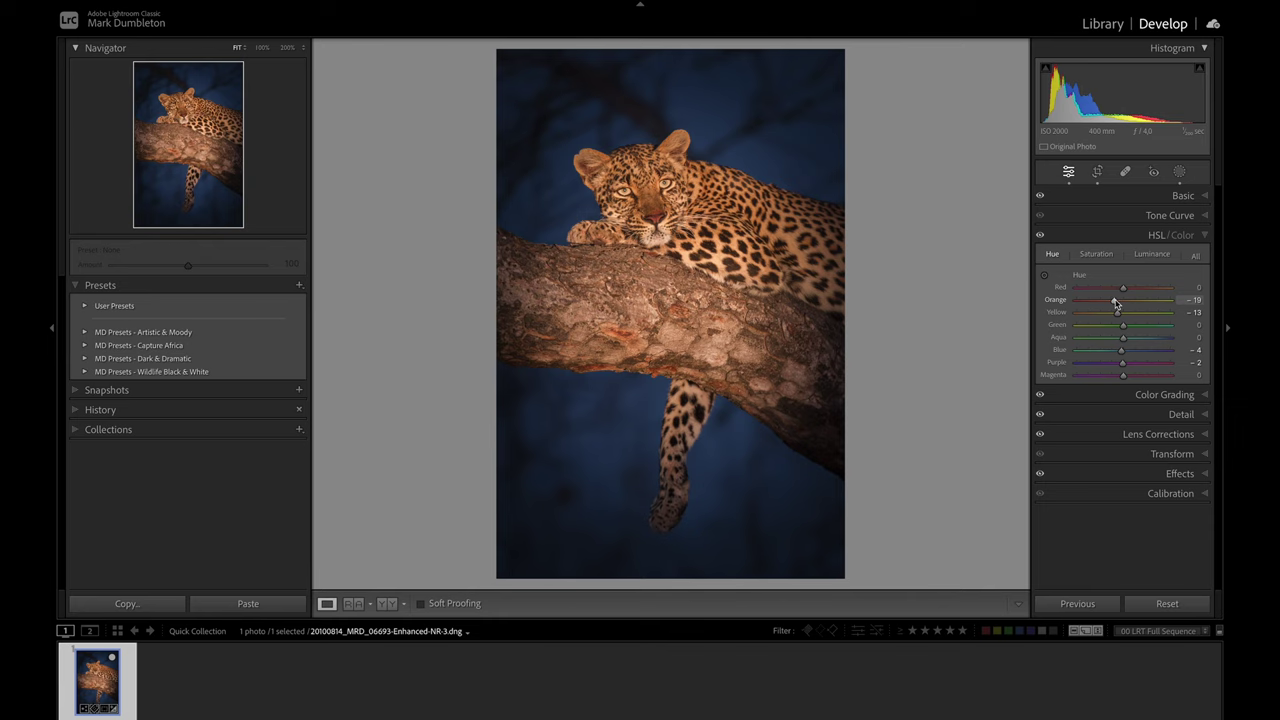
{"action": "left_click_drag", "start_coordinate": [1122, 351], "coordinate": [1121, 353]}
Zoom in and paint a new brush mask over both leopard eyes
{"action": "left_click", "coordinate": [1180, 171]}
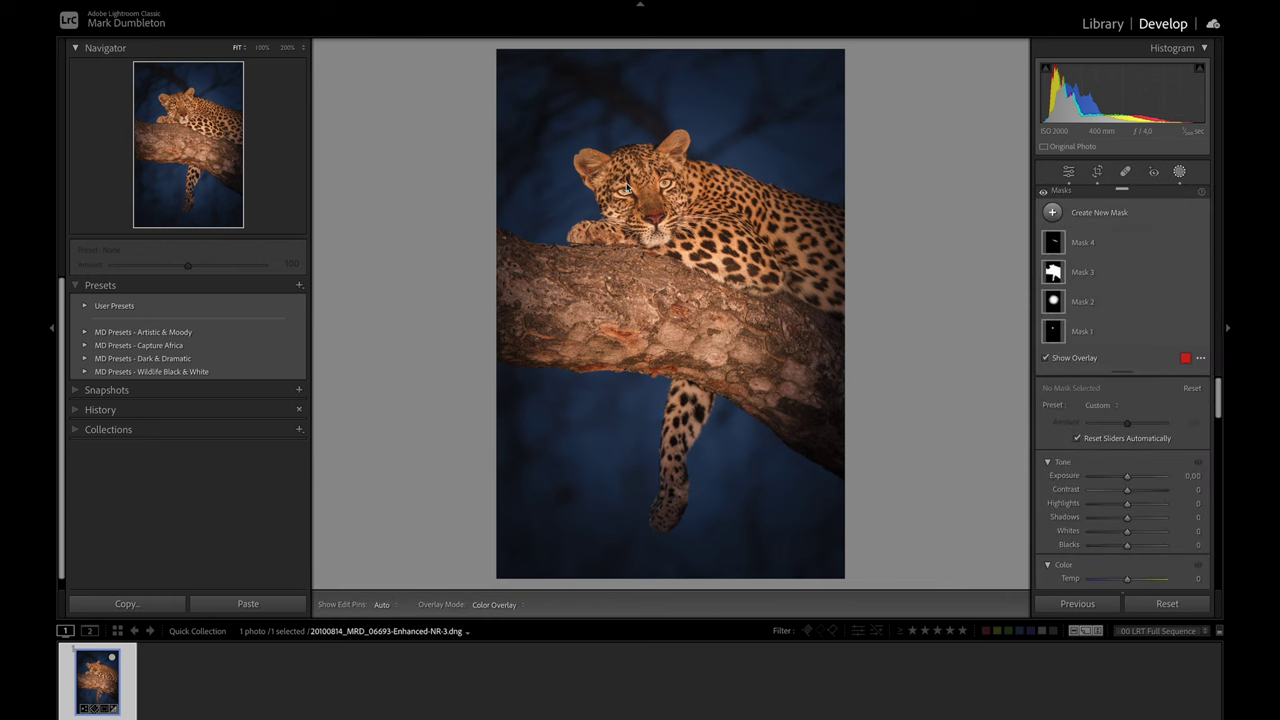
{"action": "left_click", "coordinate": [648, 213]}
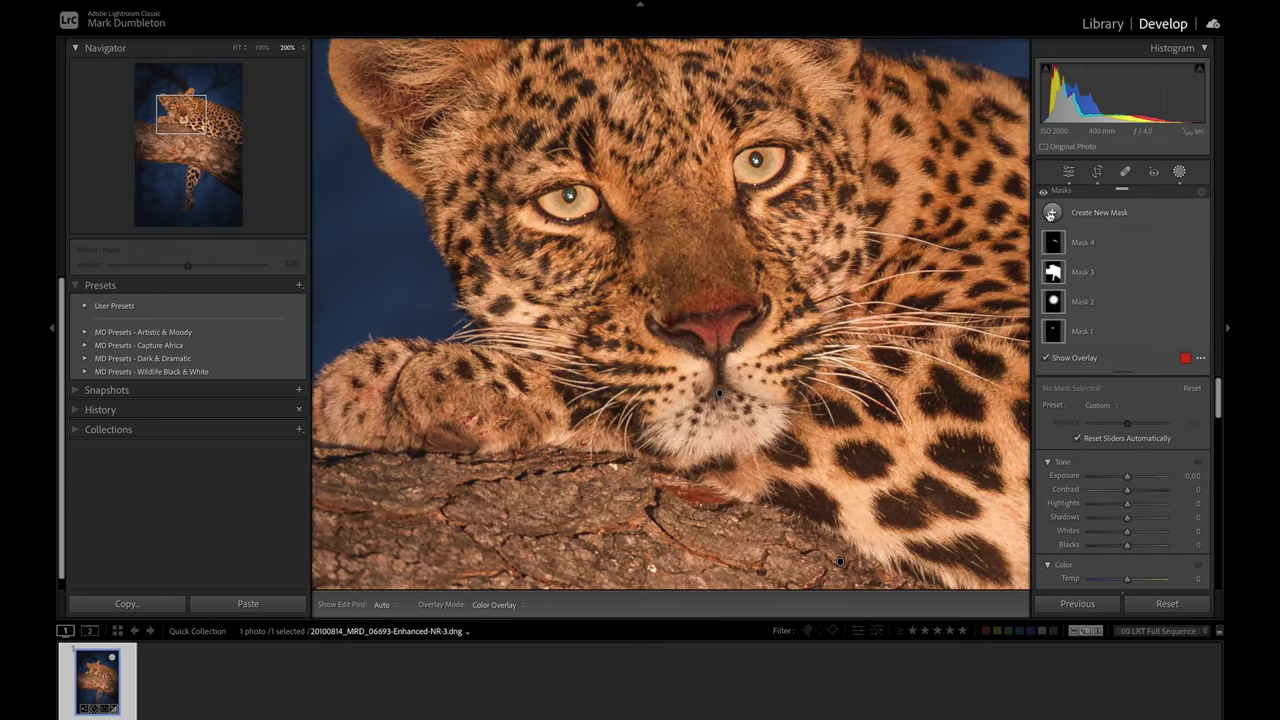
{"action": "left_click", "coordinate": [1051, 213]}
{"action": "left_click", "coordinate": [1082, 352]}
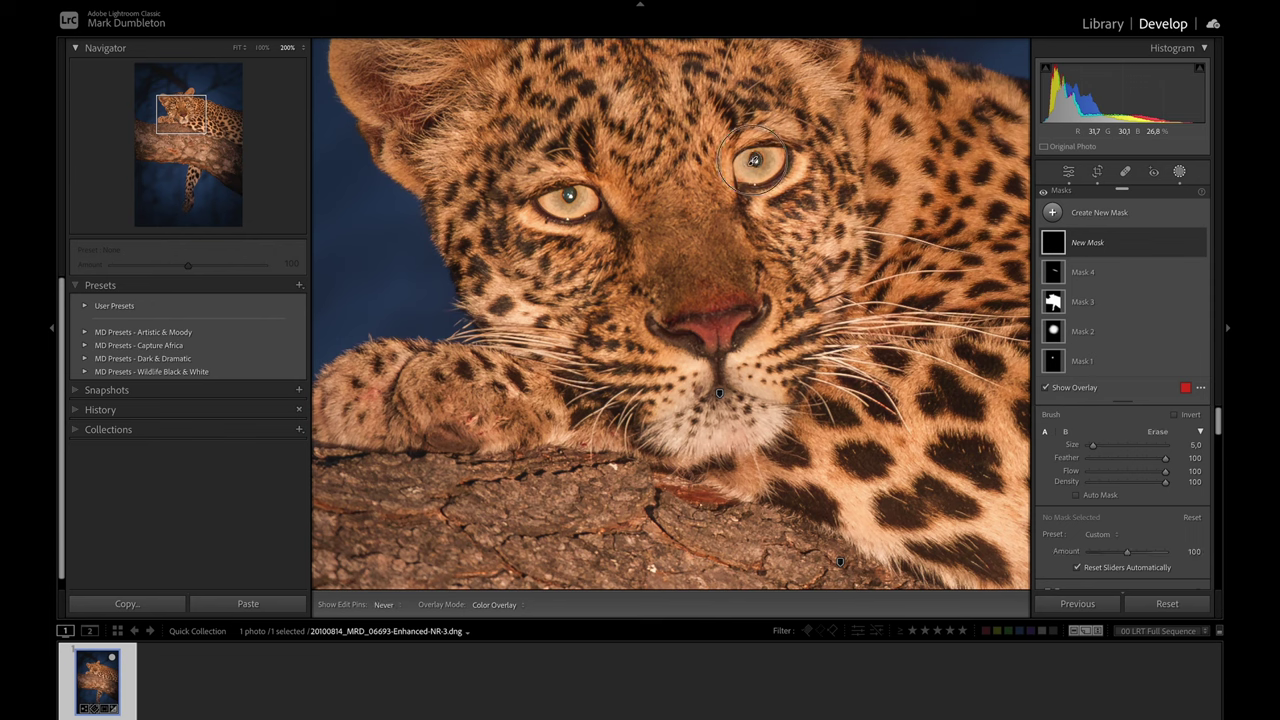
{"action": "mouse_move", "coordinate": [754, 160]}
{"action": "left_mouse_down"}
{"action": "mouse_move", "coordinate": [775, 158]}
{"action": "mouse_move", "coordinate": [752, 160]}
{"action": "left_mouse_up"}
{"action": "left_click_drag", "start_coordinate": [566, 198], "coordinate": [566, 200]}
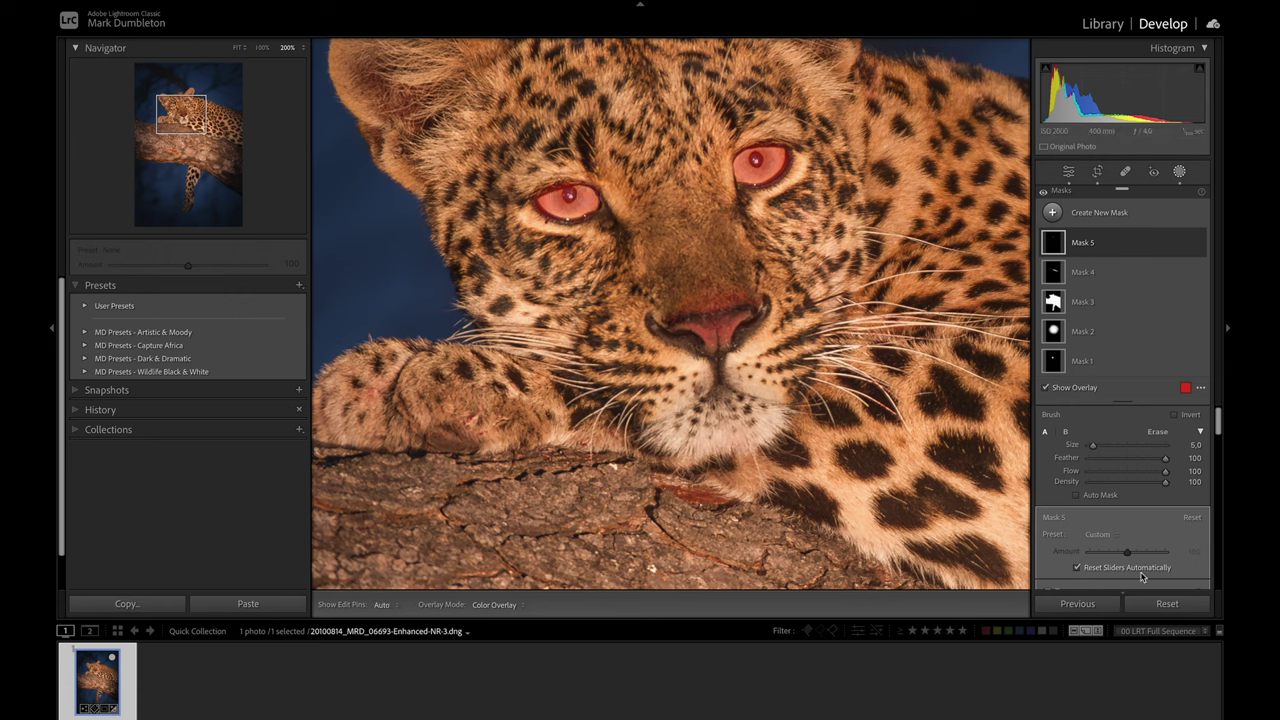
Hide the mask overlay and give the eye mask clarity +16
{"action": "scroll", "coordinate": [1140, 560], "scroll_direction": "down", "scroll_amount": 3}
{"action": "key", "text": "o"}
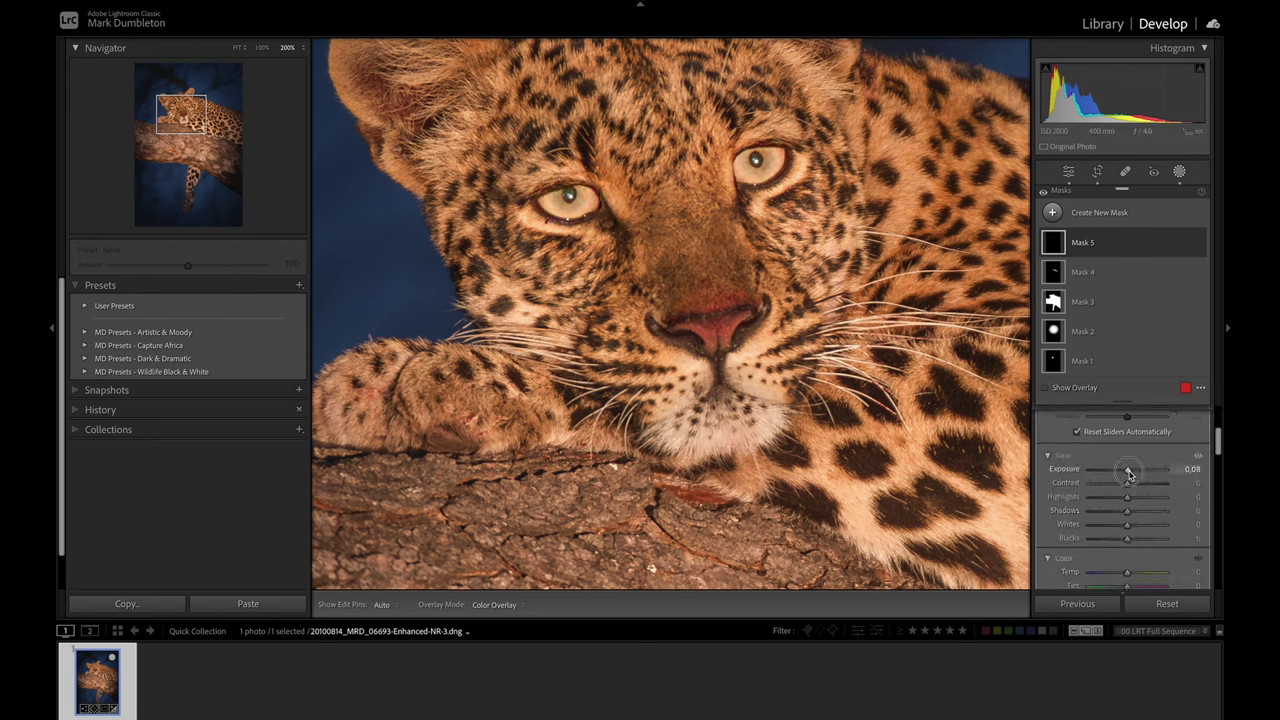
{"action": "scroll", "coordinate": [1130, 475], "scroll_direction": "down", "scroll_amount": 5}
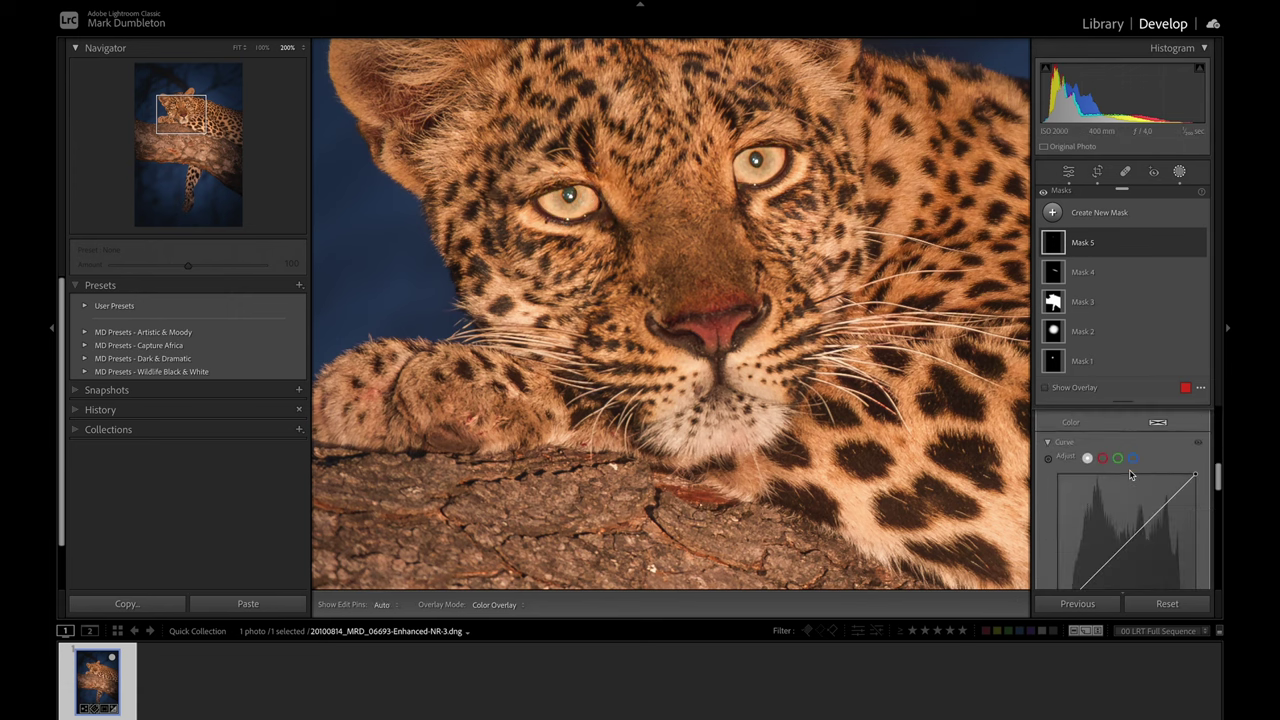
{"action": "scroll", "coordinate": [1130, 475], "scroll_direction": "down", "scroll_amount": 3}
{"action": "left_click_drag", "start_coordinate": [1127, 556], "coordinate": [1137, 563]}
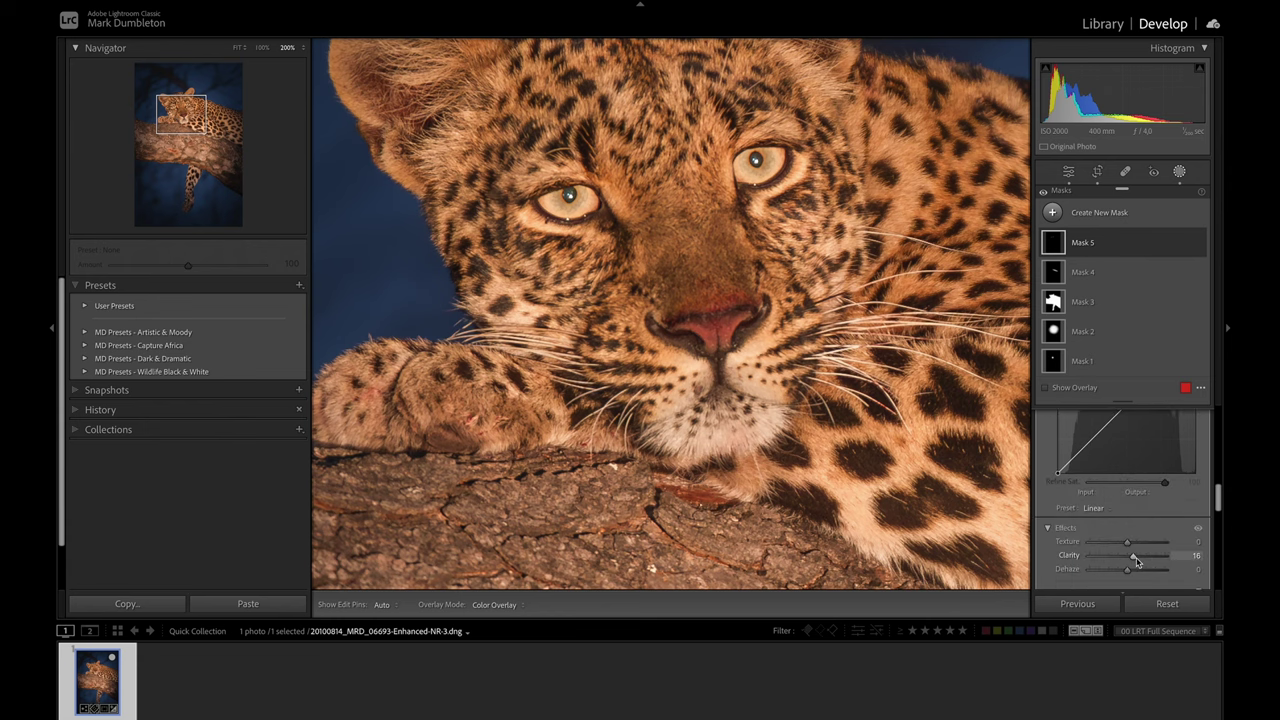
Globally set Saturation −10, Clarity +12, Whites +23 and cool Temp to 3666
{"action": "key", "text": "z"}
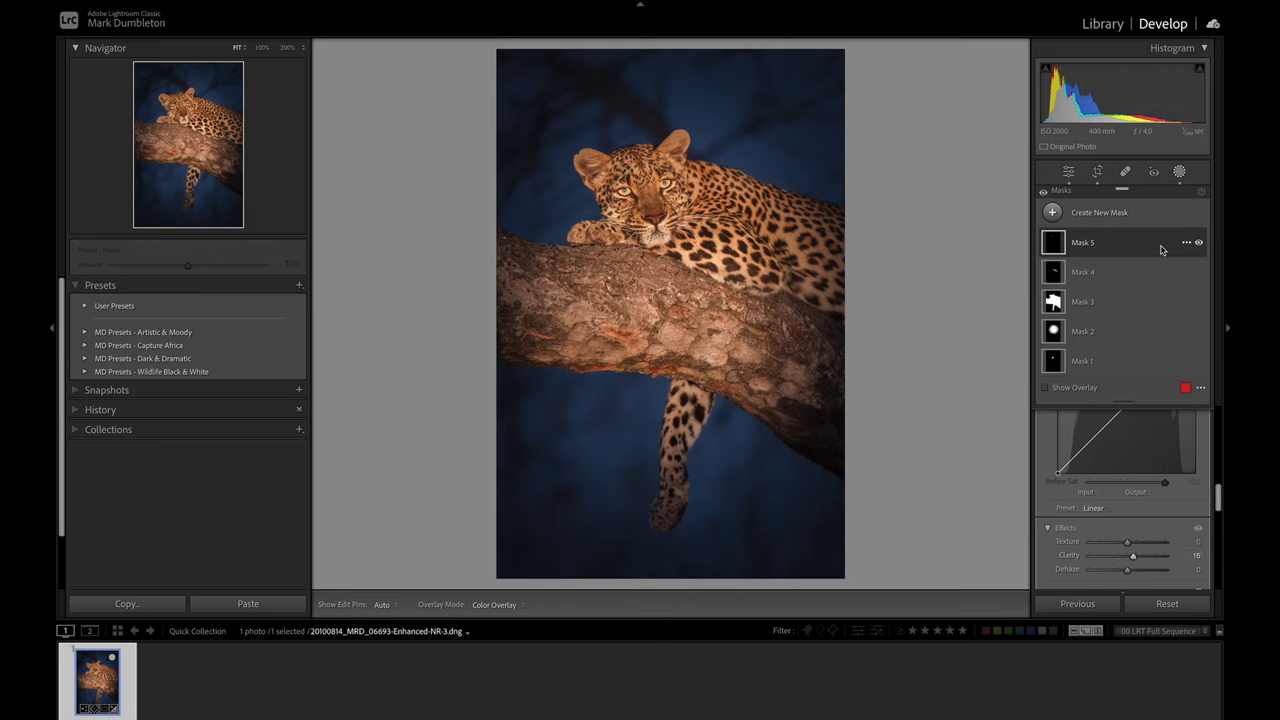
{"action": "left_click", "coordinate": [1179, 173]}
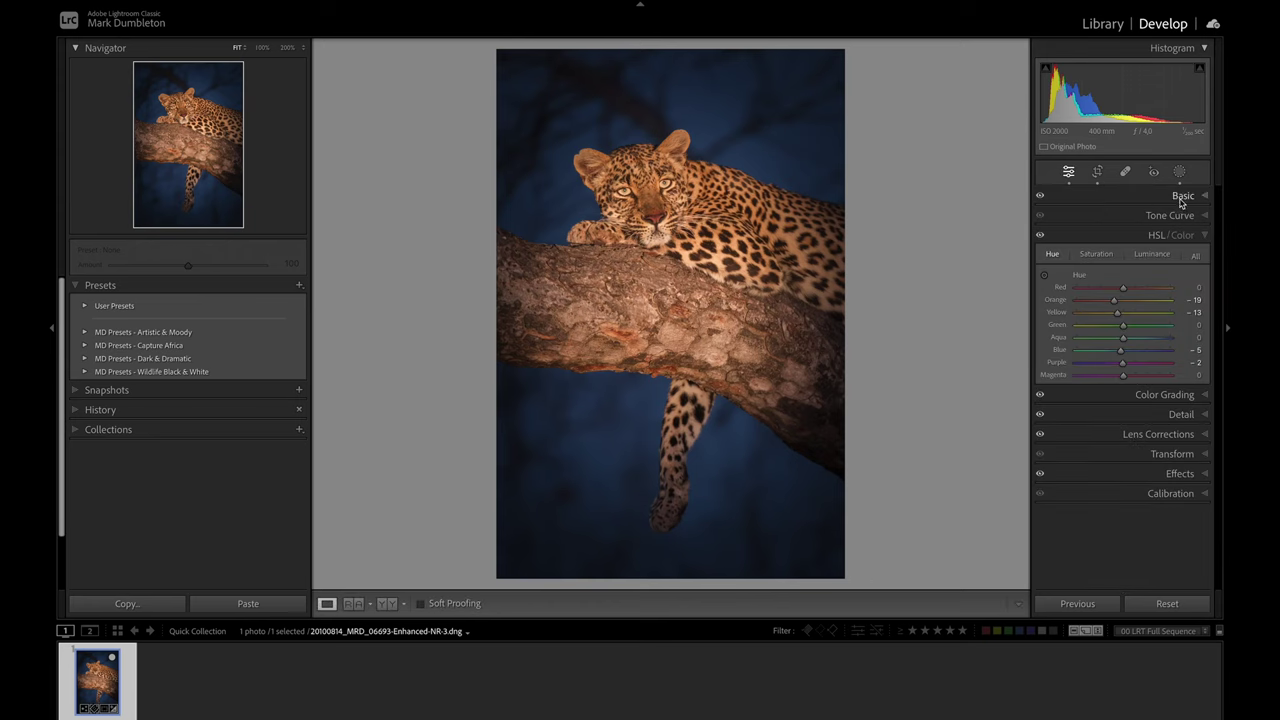
{"action": "left_click", "coordinate": [1140, 196]}
{"action": "left_click_drag", "start_coordinate": [1130, 482], "coordinate": [1122, 484]}
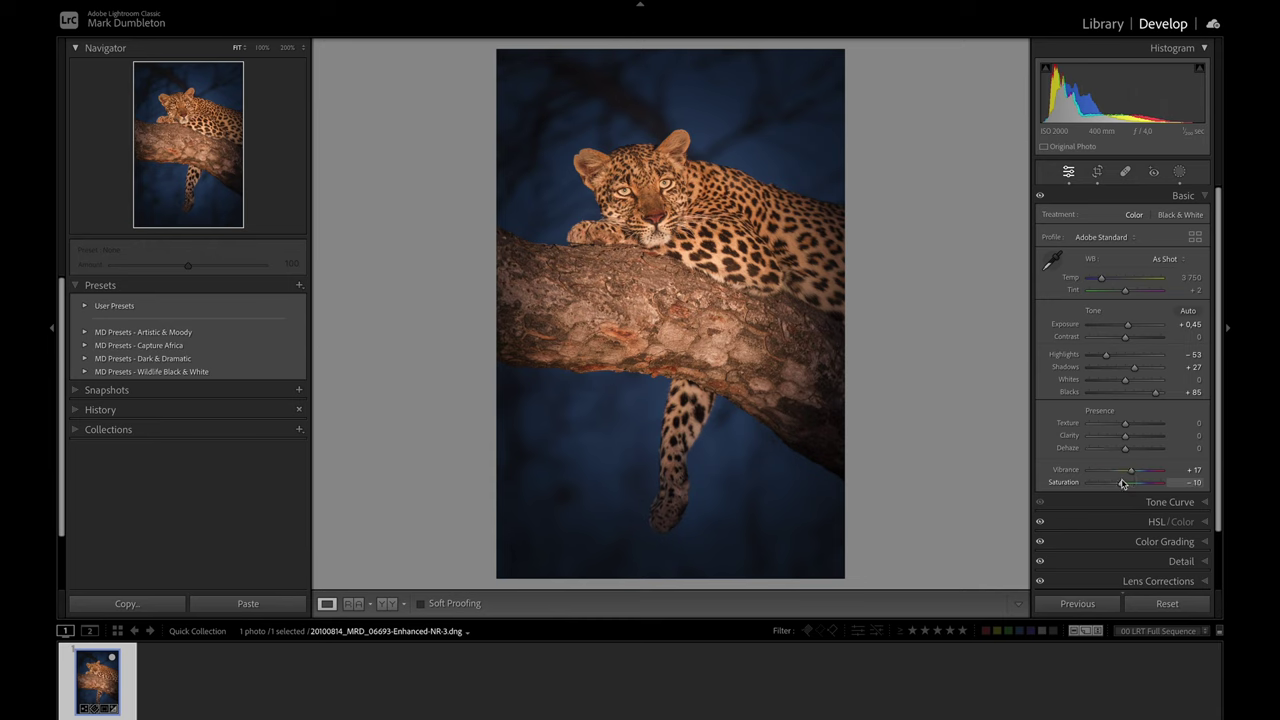
{"action": "left_click_drag", "start_coordinate": [1125, 435], "coordinate": [1129, 440]}
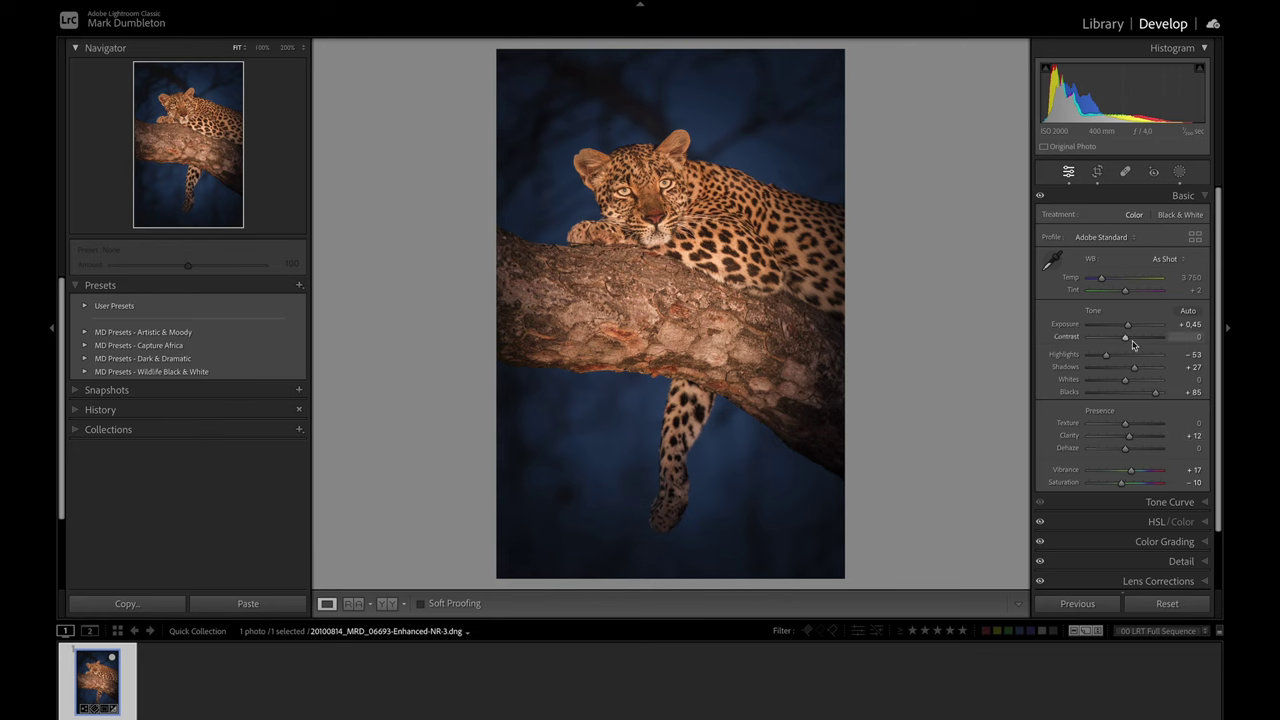
{"action": "left_click_drag", "start_coordinate": [1127, 385], "coordinate": [1134, 385]}
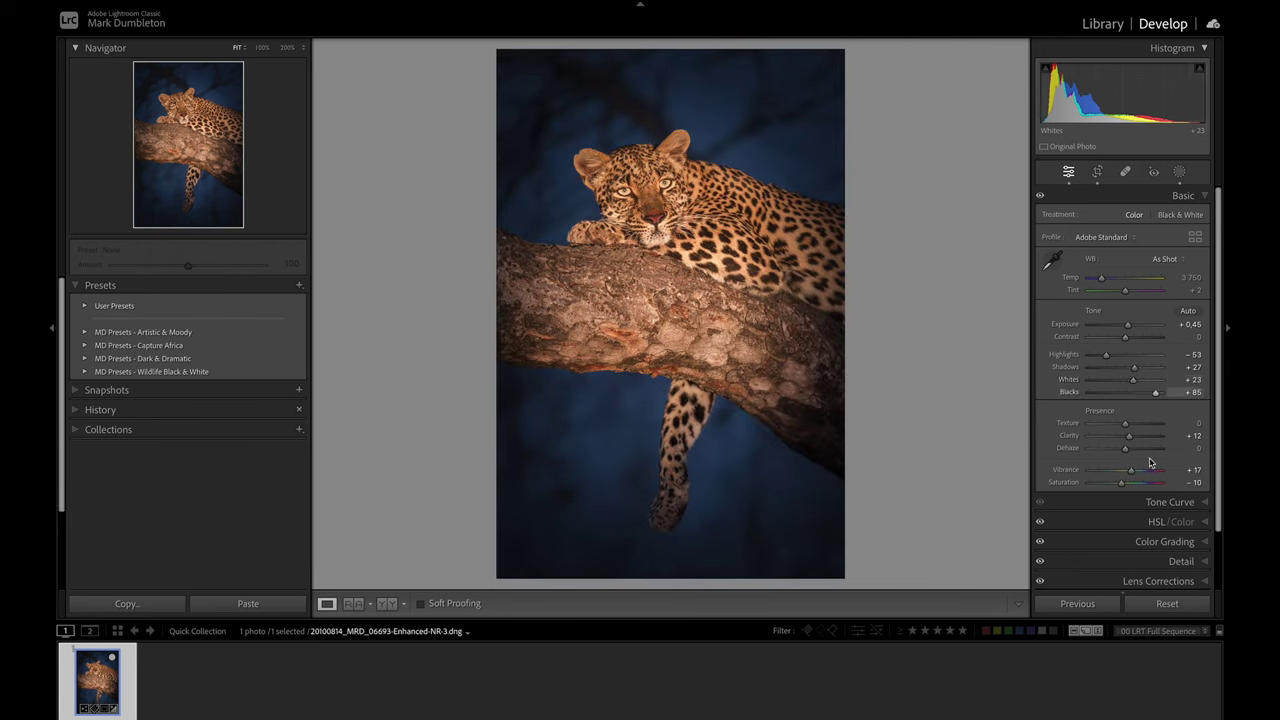
{"action": "left_click_drag", "start_coordinate": [1101, 279], "coordinate": [1100, 280]}
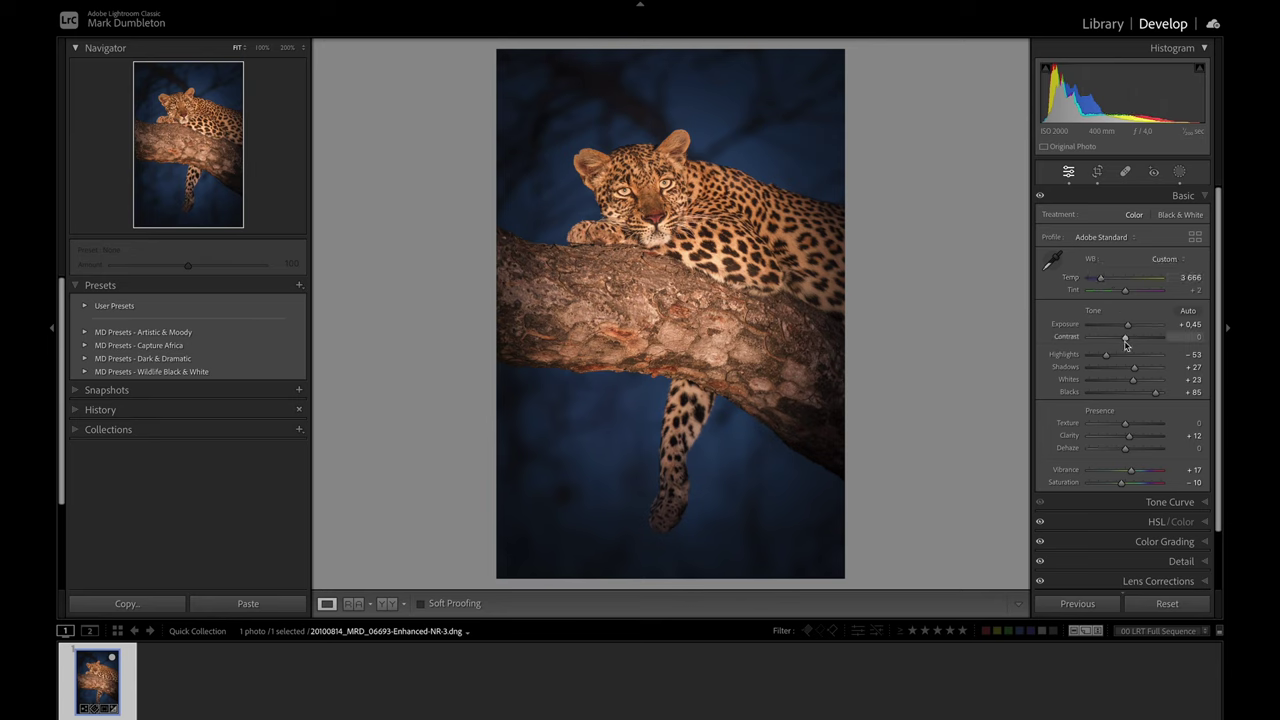